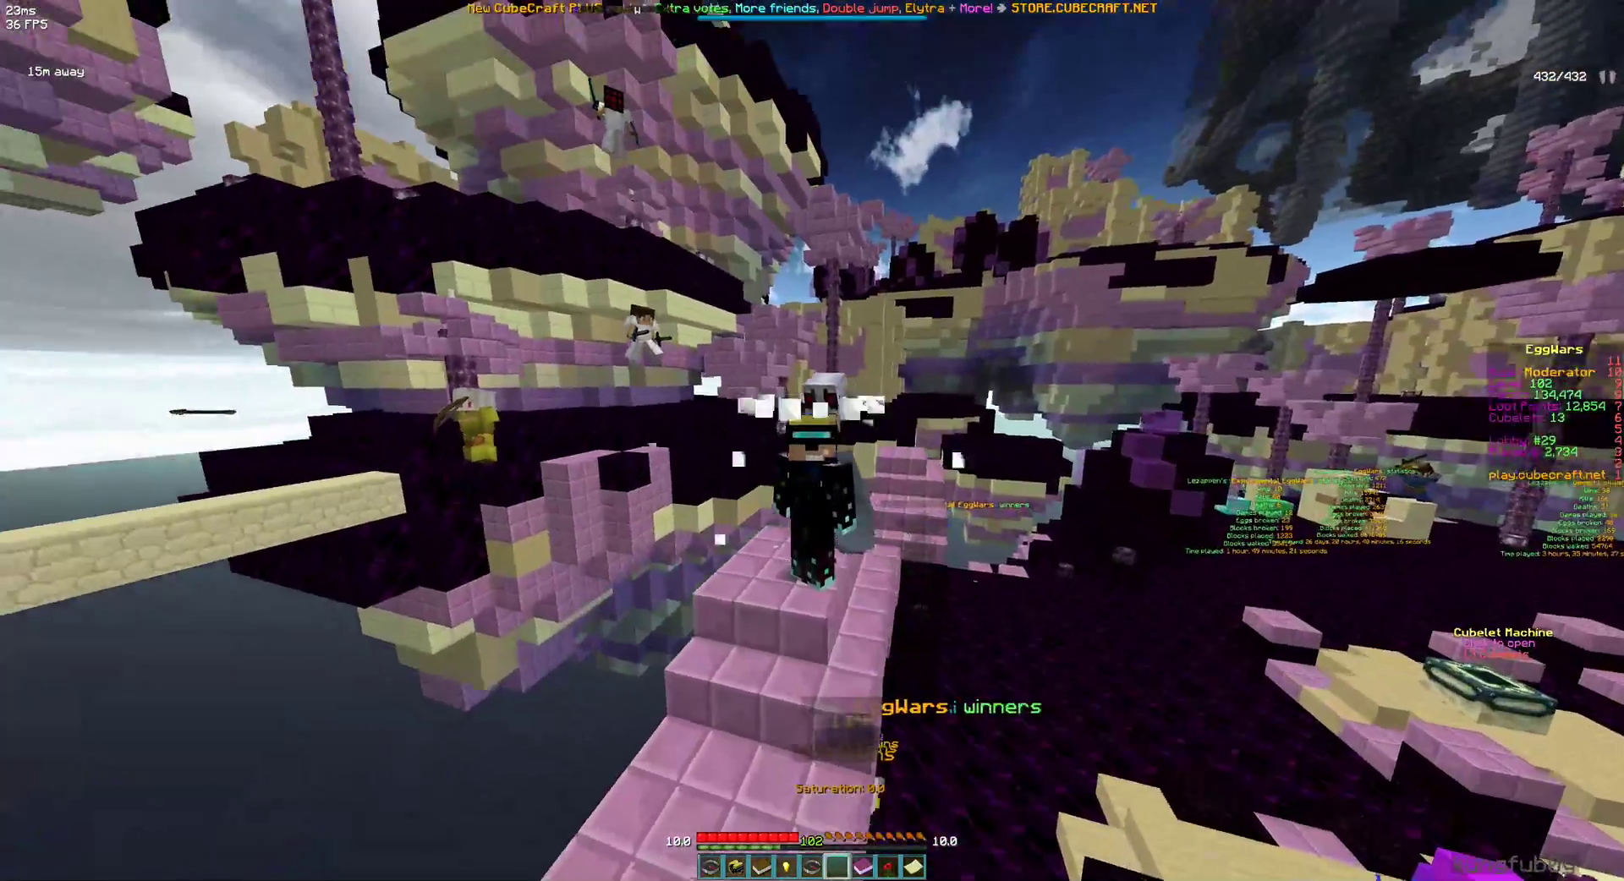
Walk up to the PLAY lobby, then open the macro key bindings editor from the overlay.
{"action": "key", "text": "w"}
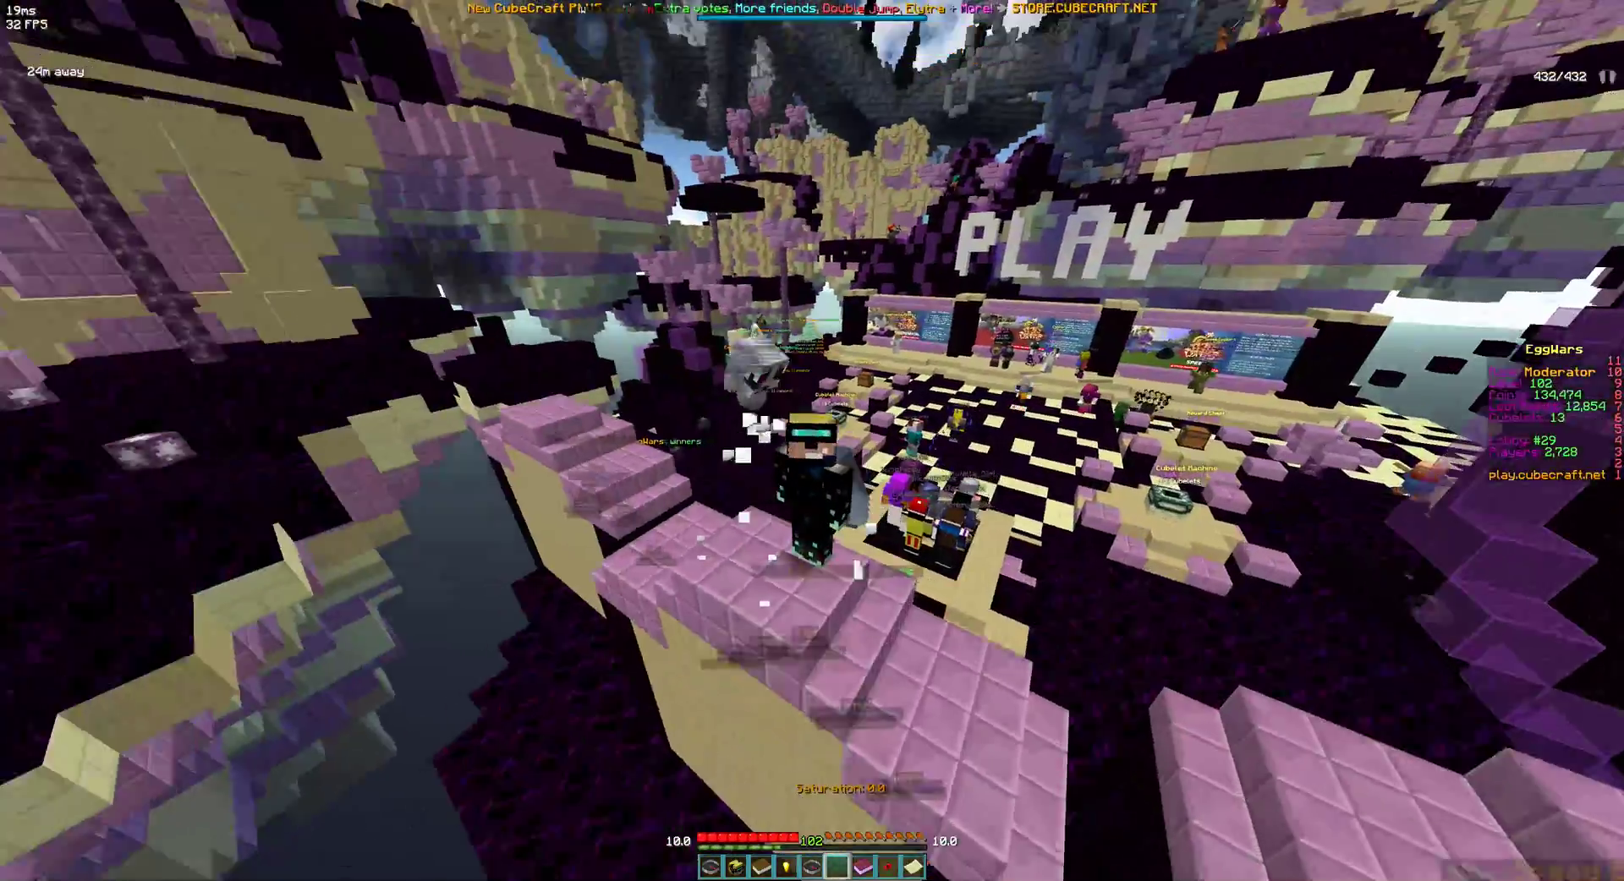
{"action": "key", "text": "w"}
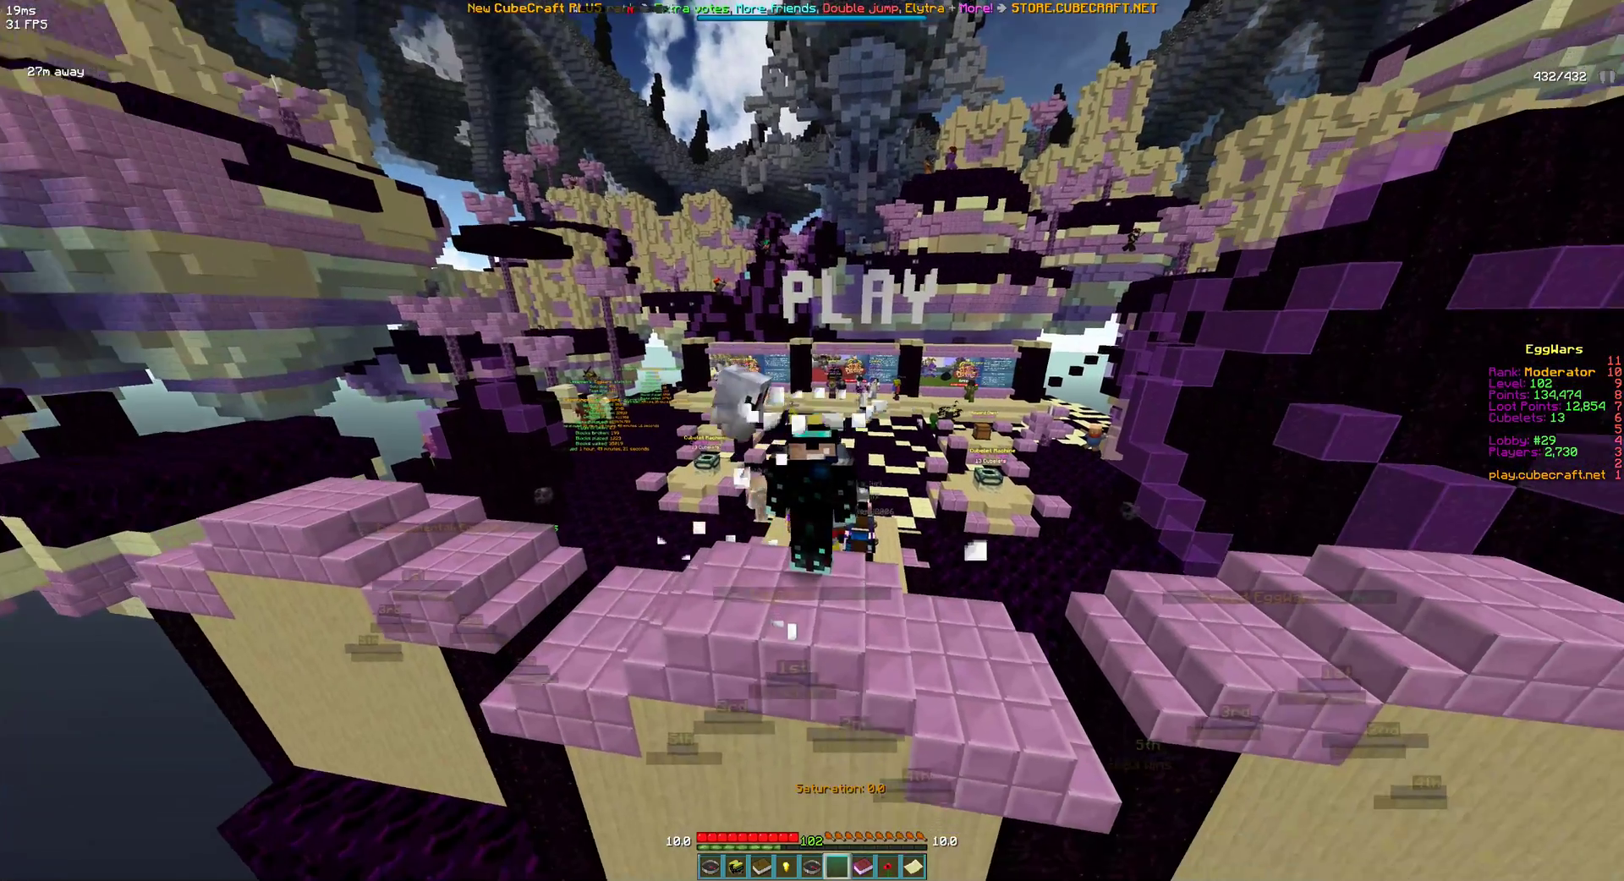
{"action": "key", "text": "s"}
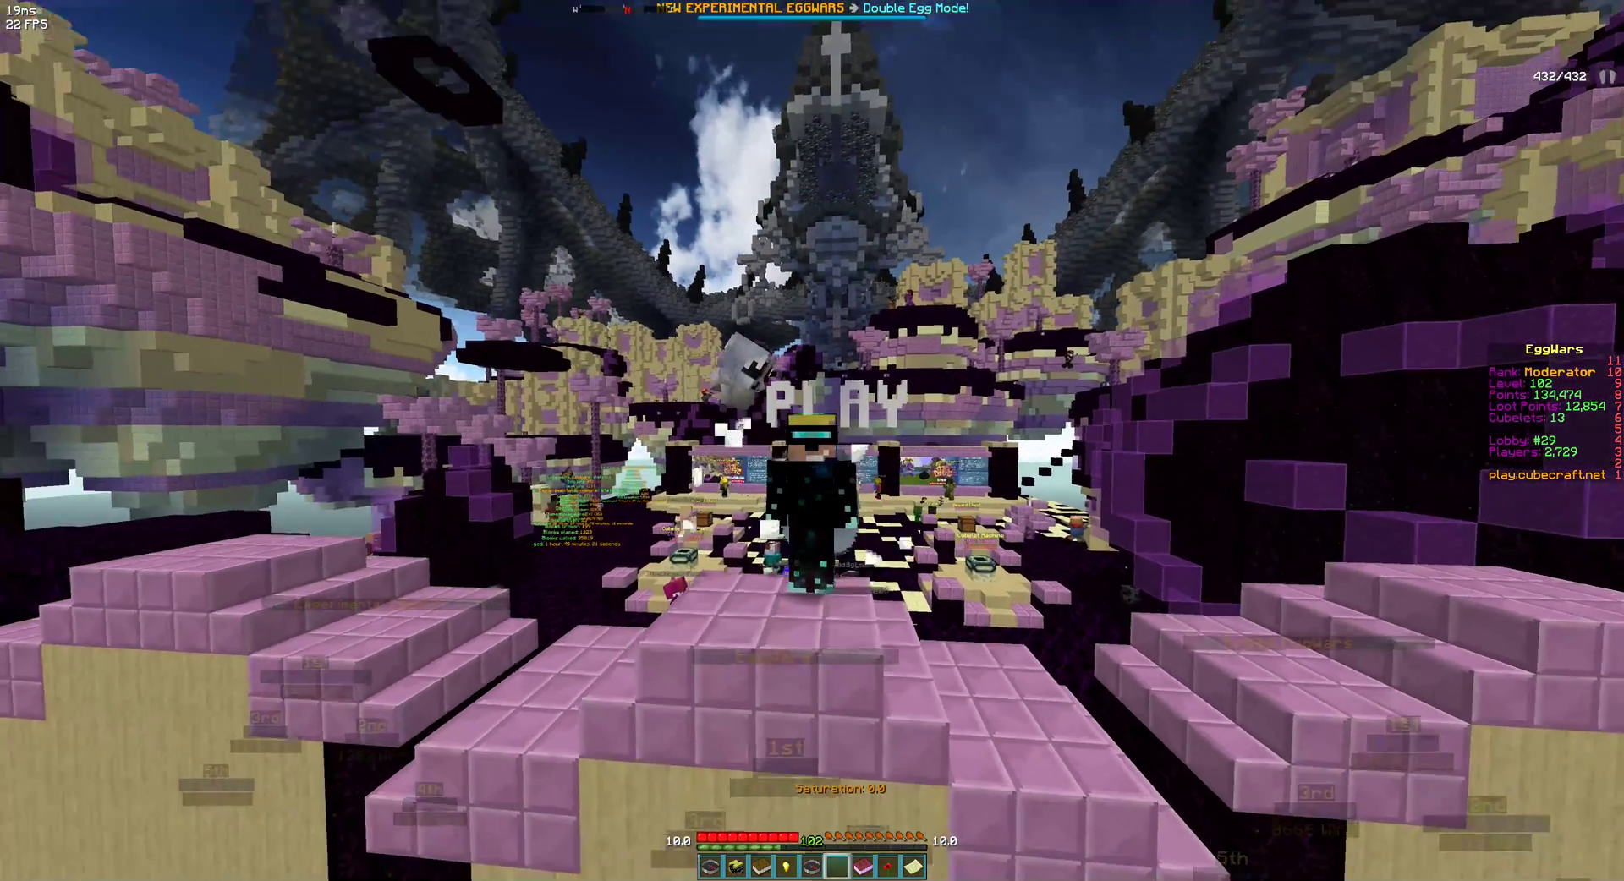
{"action": "key", "text": "w"}
{"action": "key", "text": "grave"}
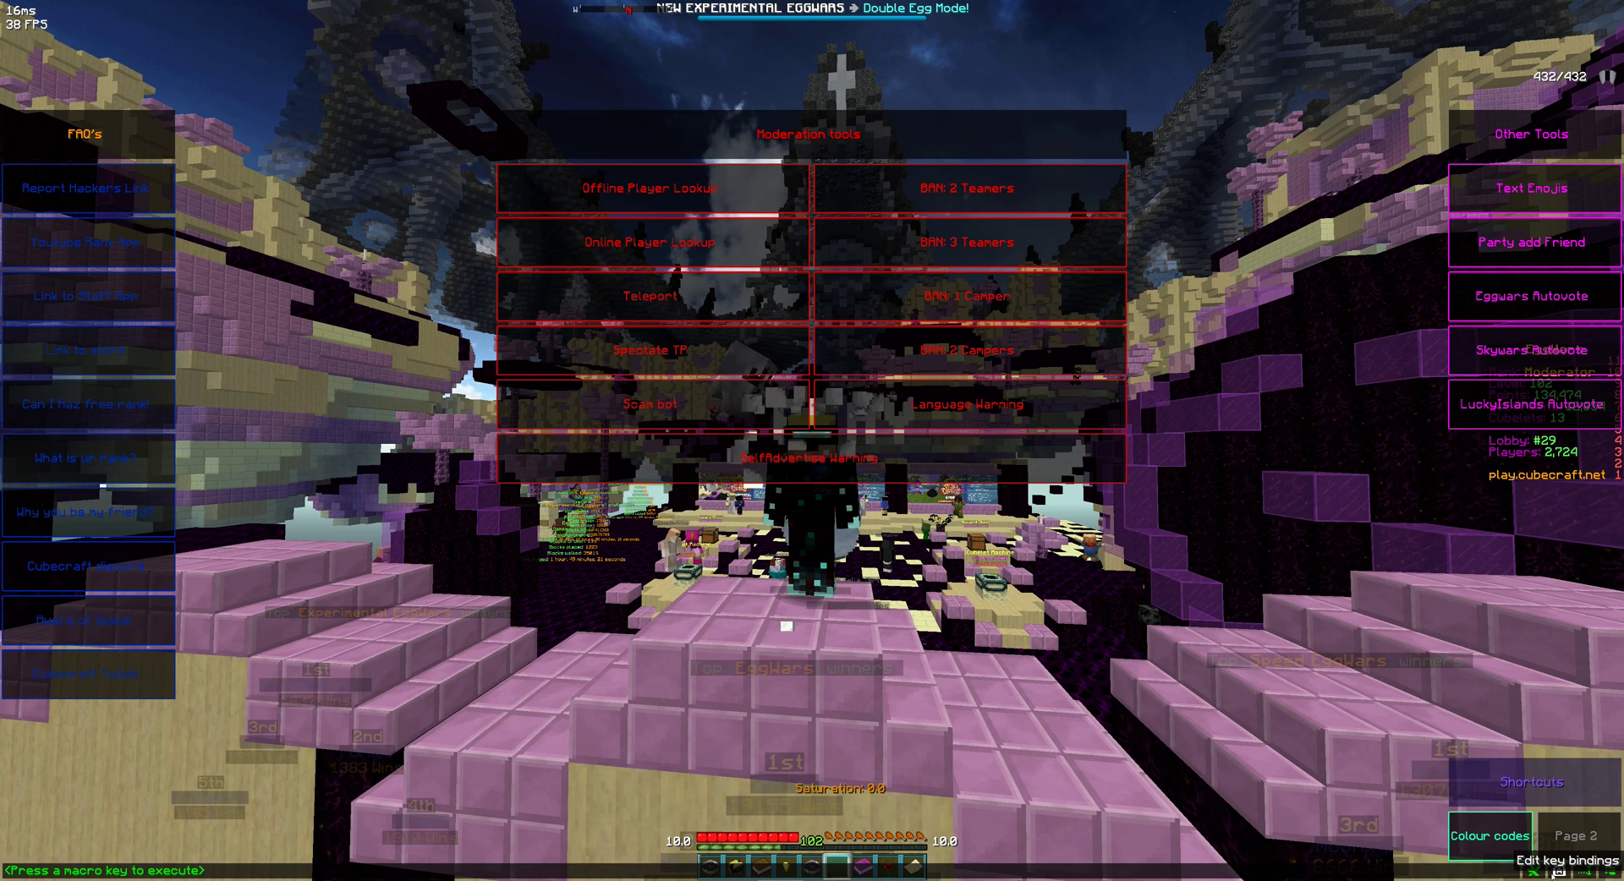
{"action": "left_click", "coordinate": [1558, 870]}
Prefix the Pilot Compass cooldown lines in Edit Chat Filter with // and save.
{"action": "left_click", "coordinate": [13, 12]}
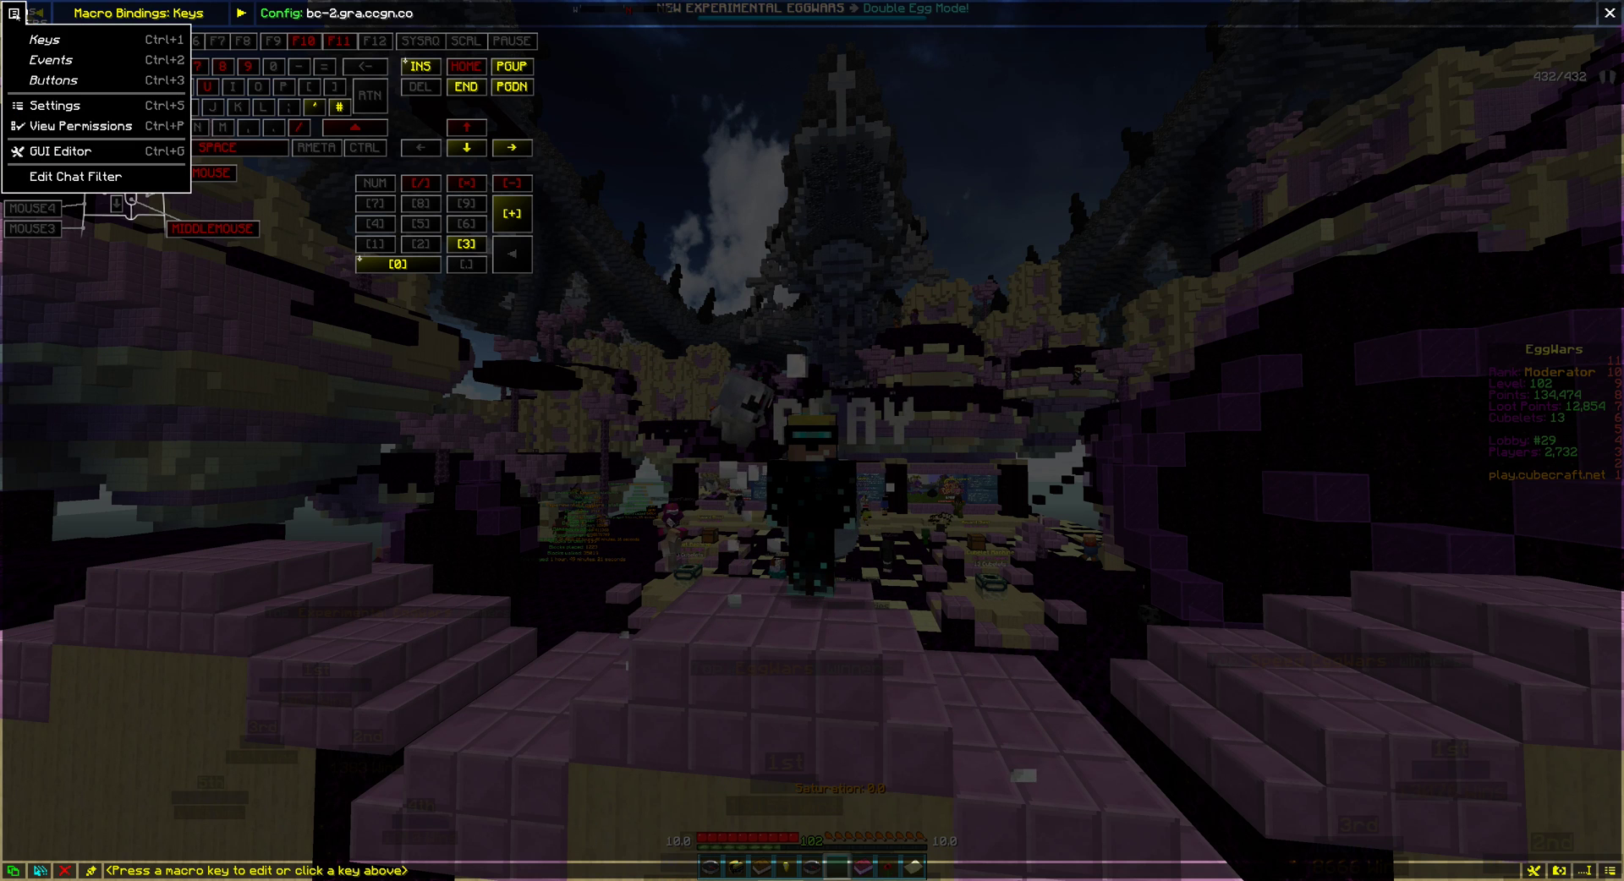
{"action": "left_click", "coordinate": [41, 177]}
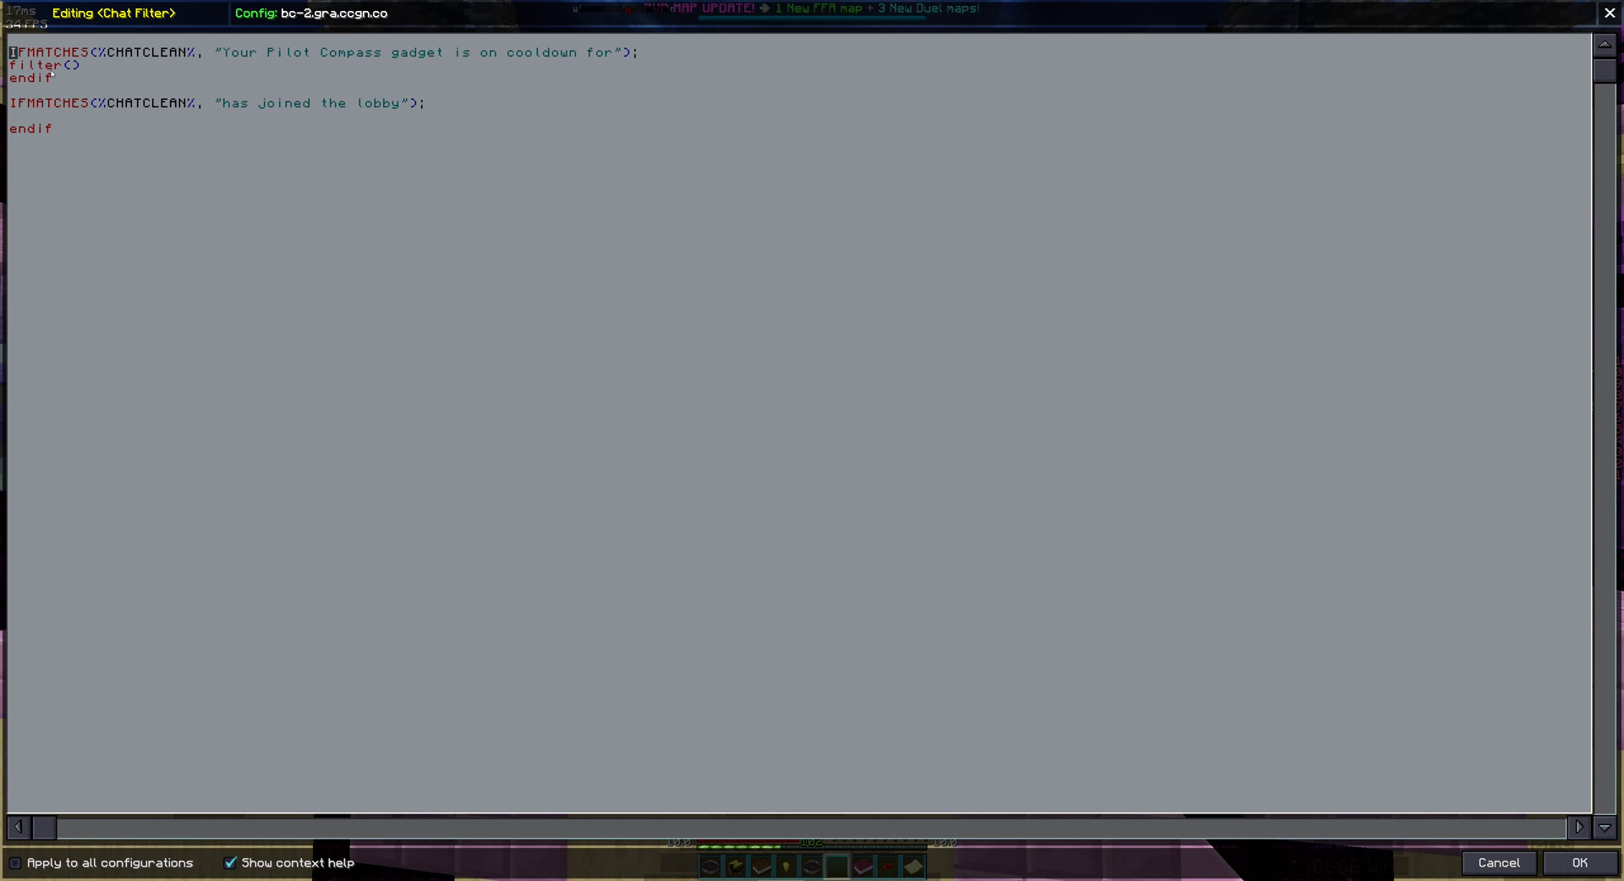
{"action": "type", "text": "//"}
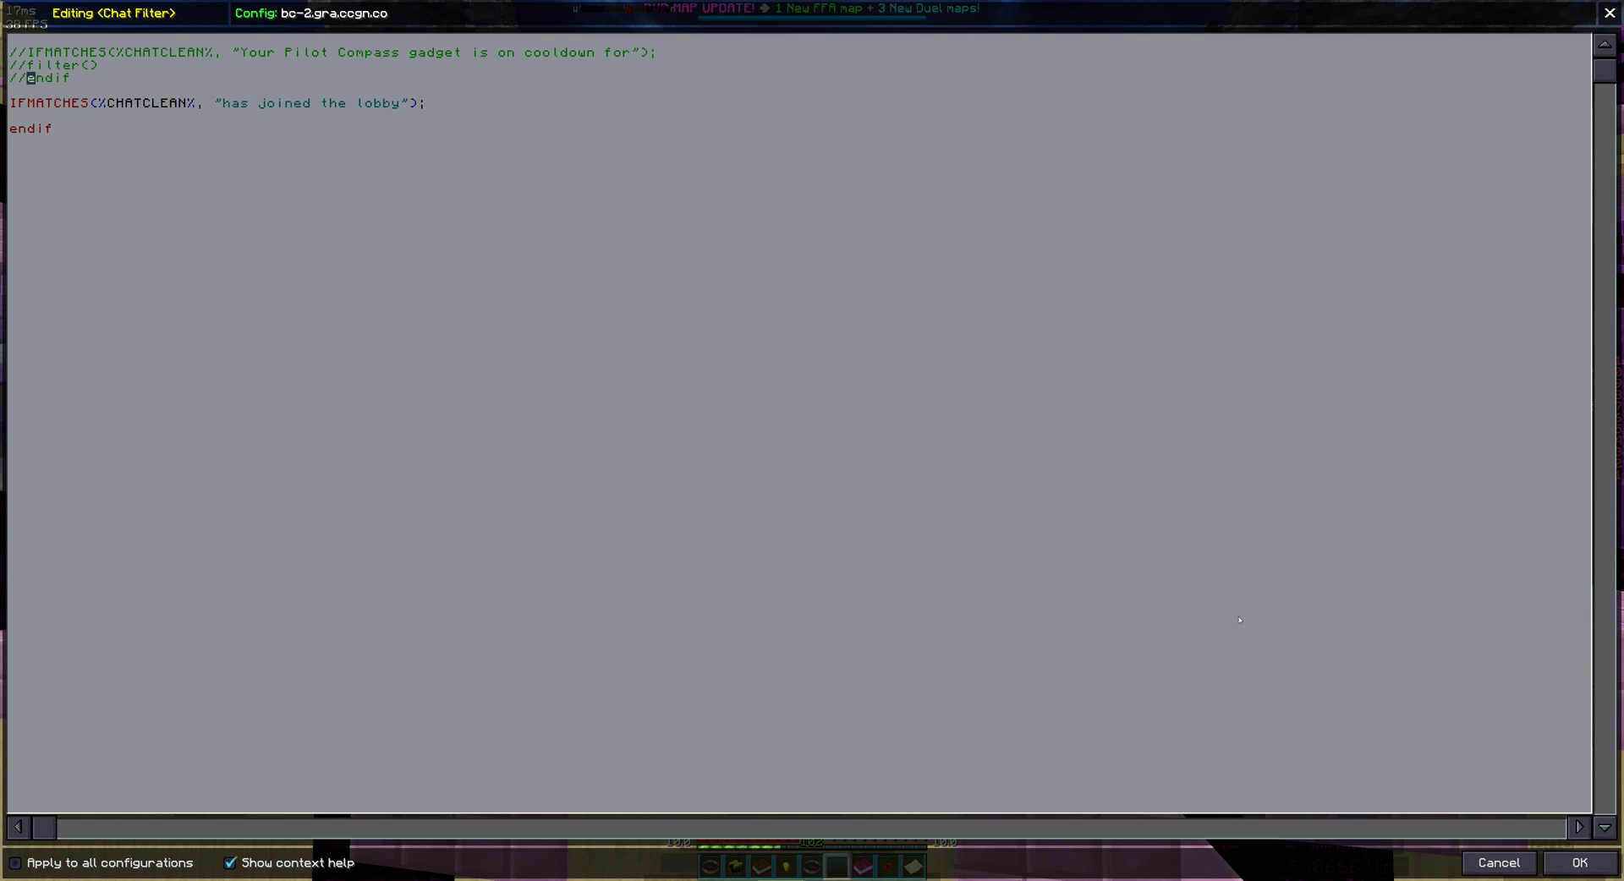
{"action": "left_click", "coordinate": [1578, 863]}
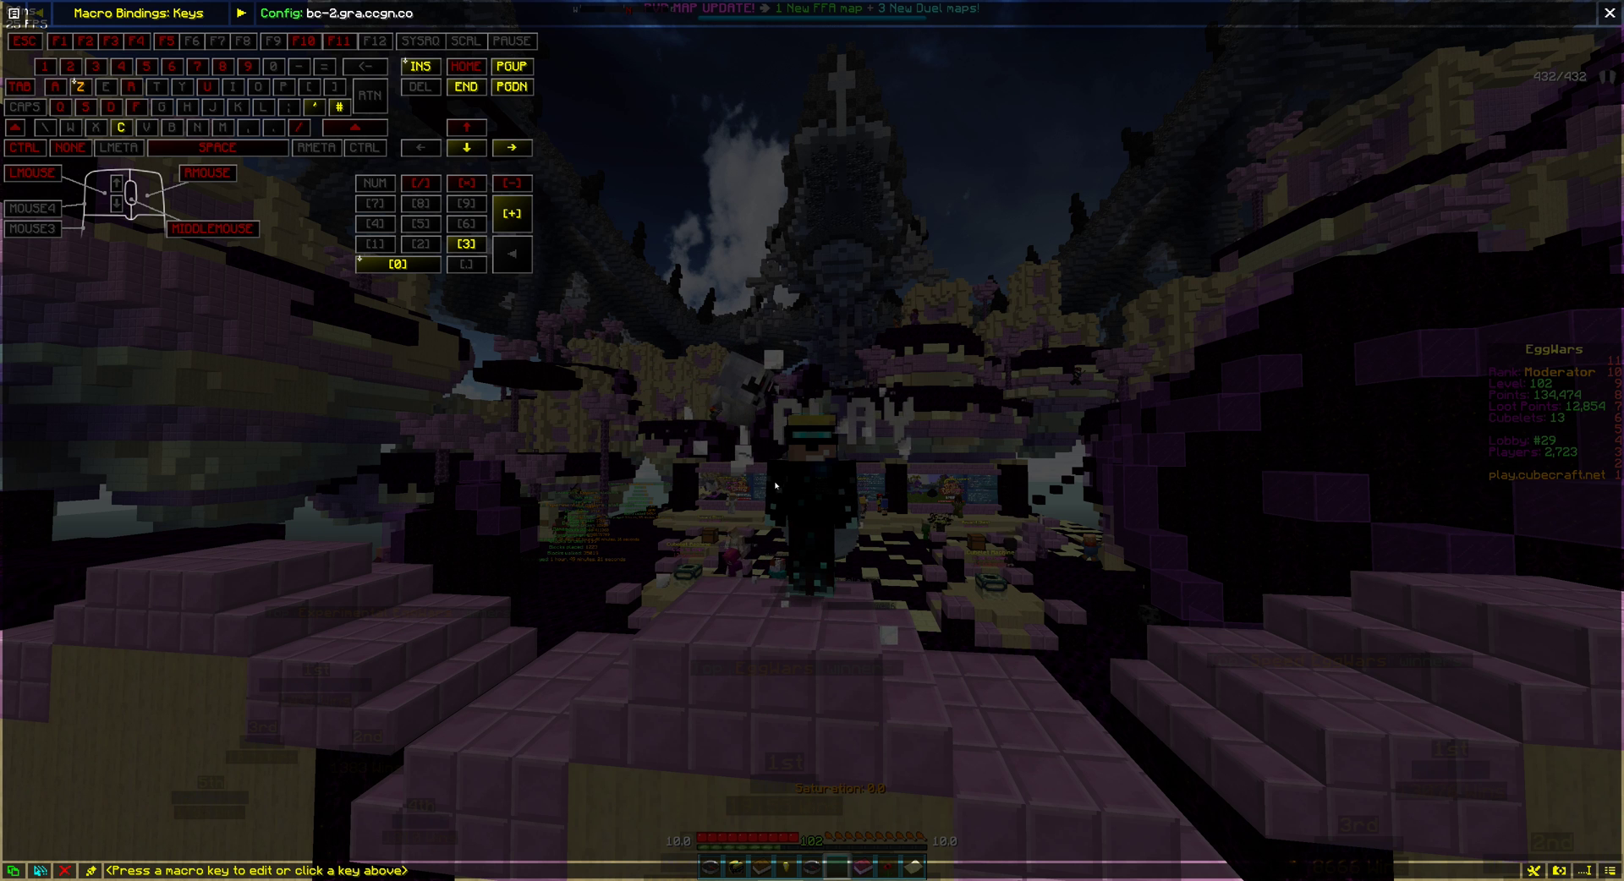
{"action": "key", "text": "Escape"}
{"action": "key", "text": "Escape"}
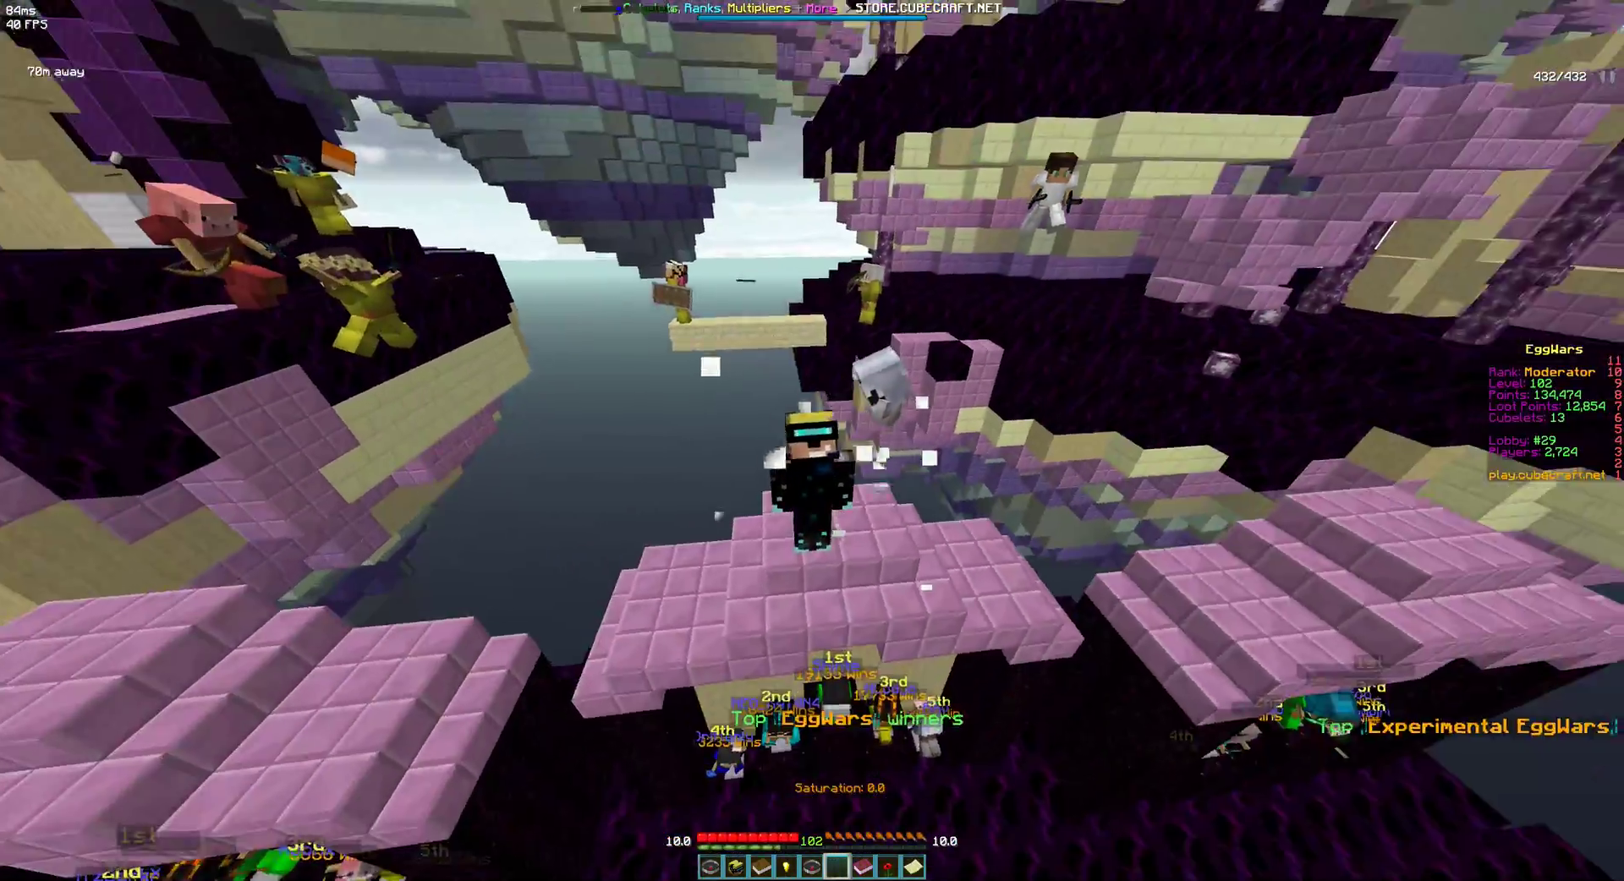
Hold the Pilot Compass Gadget from hotbar slot 5 and use it repeatedly.
{"action": "key", "text": "5"}
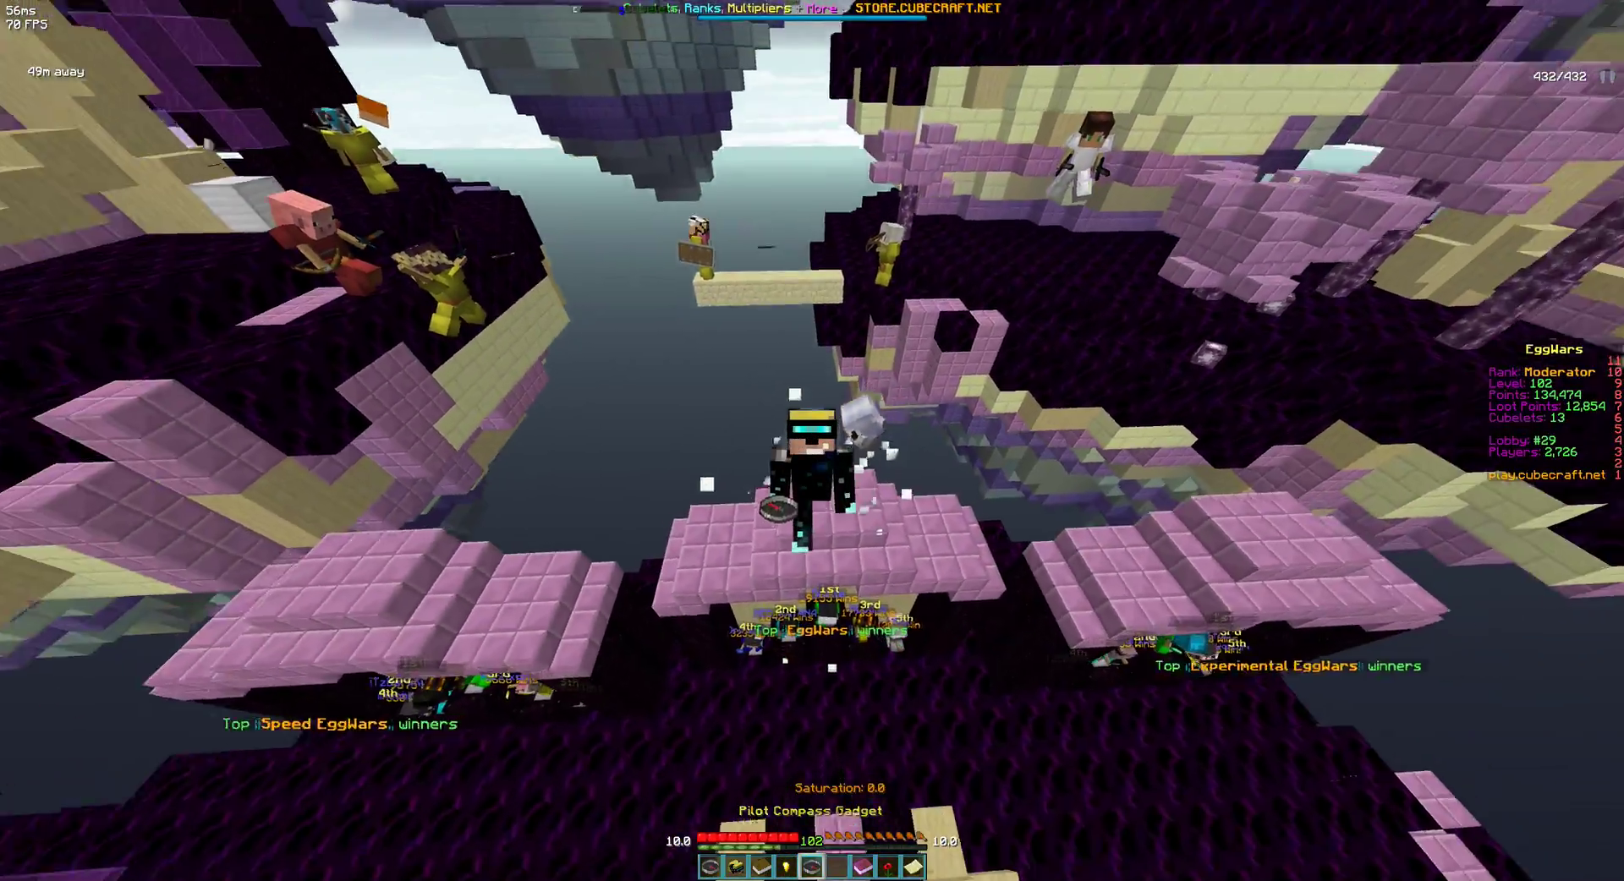
{"action": "right_click", "coordinate": [812, 441]}
{"action": "right_click", "coordinate": [812, 441]}
{"action": "right_click", "coordinate": [812, 440]}
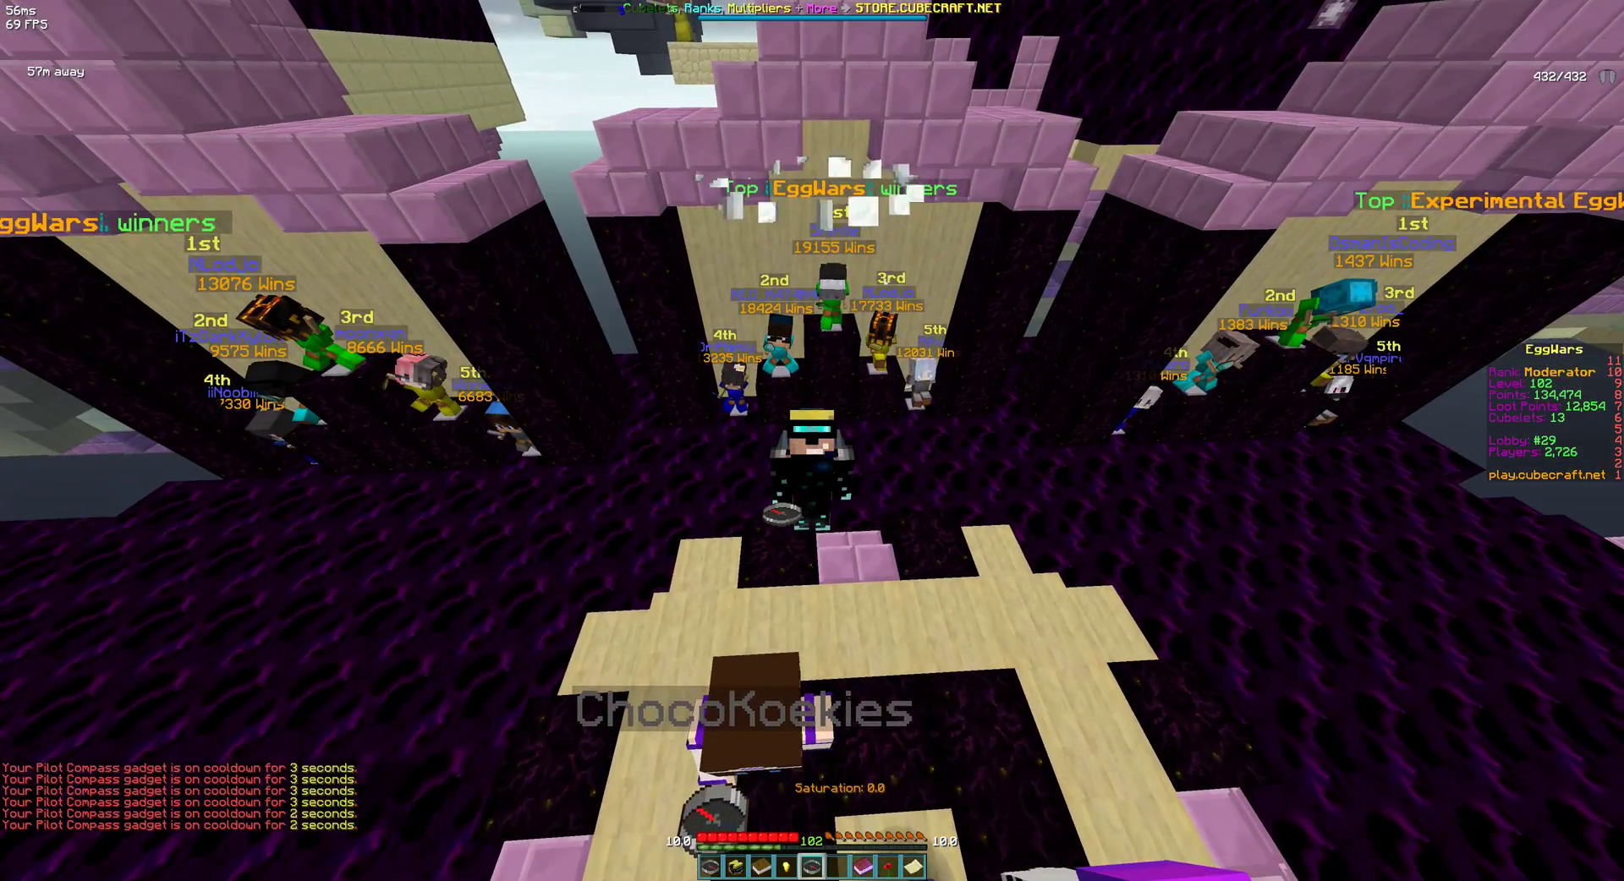
{"action": "right_click", "coordinate": [812, 441]}
{"action": "right_click", "coordinate": [812, 441]}
{"action": "right_click", "coordinate": [812, 440]}
{"action": "right_click", "coordinate": [812, 441]}
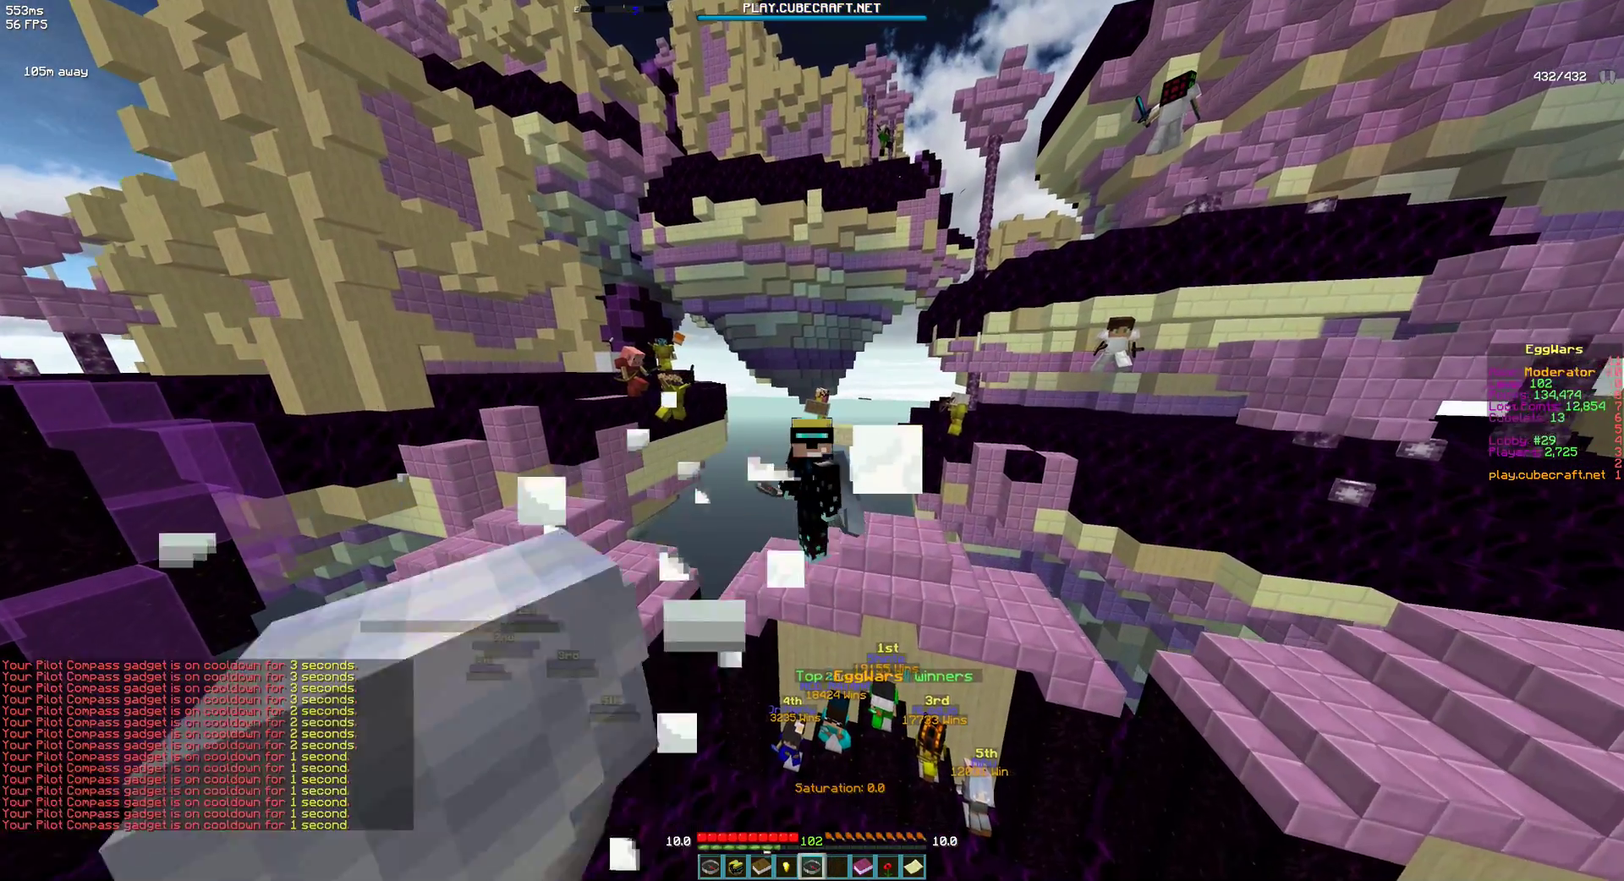
Remove the // markers from the Pilot Compass IFMATCHES line and put filter() on its own line.
{"action": "key", "text": "grave"}
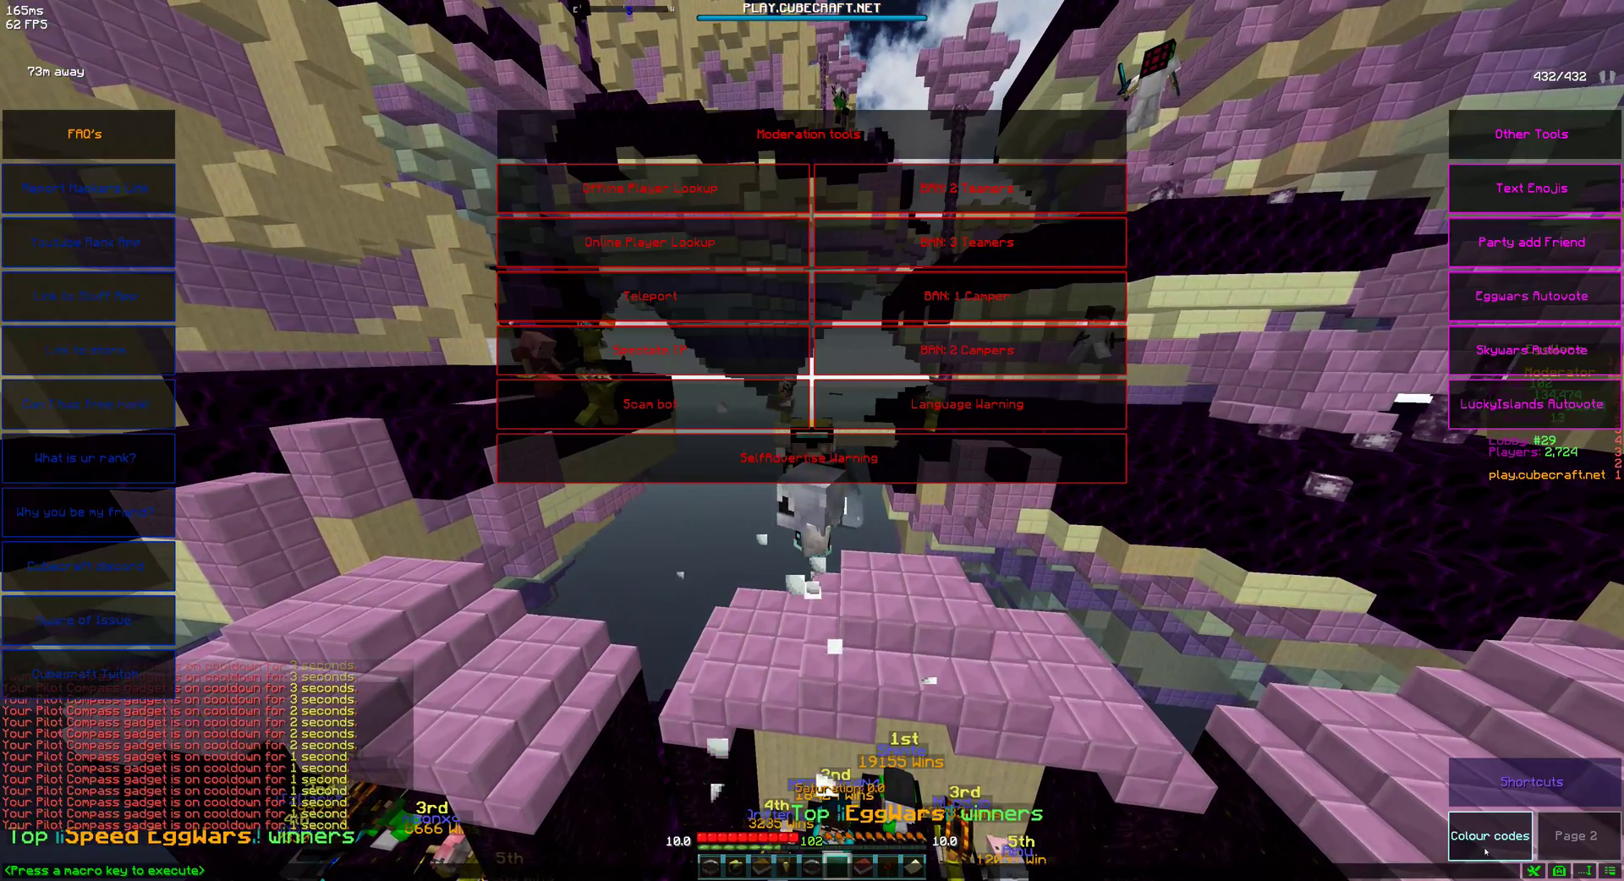
{"action": "left_click", "coordinate": [1533, 871]}
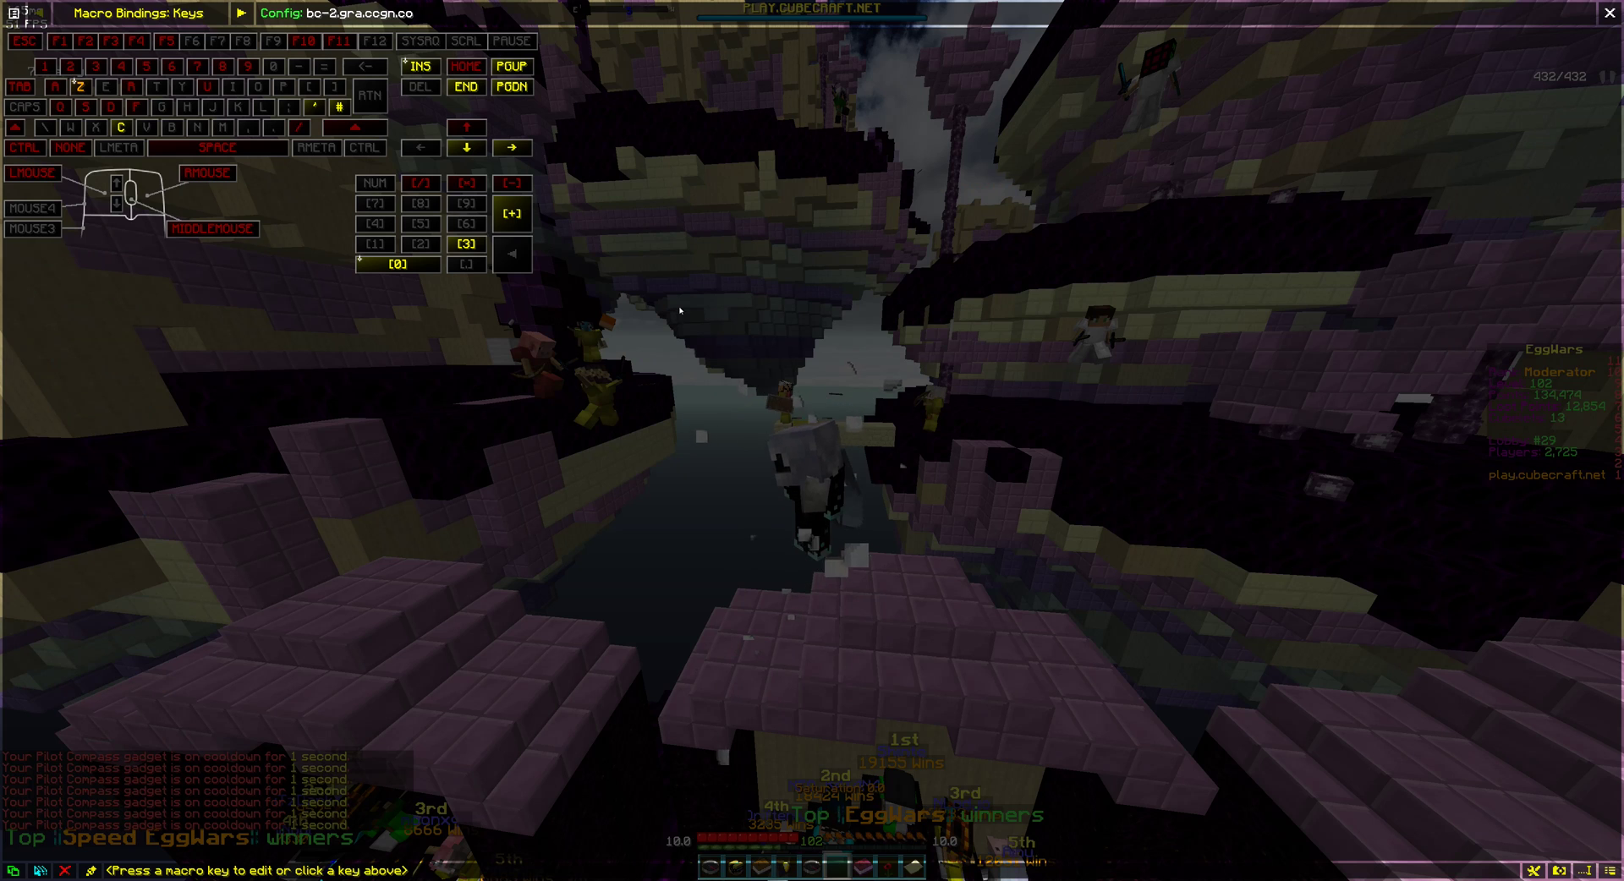
{"action": "left_click", "coordinate": [13, 11]}
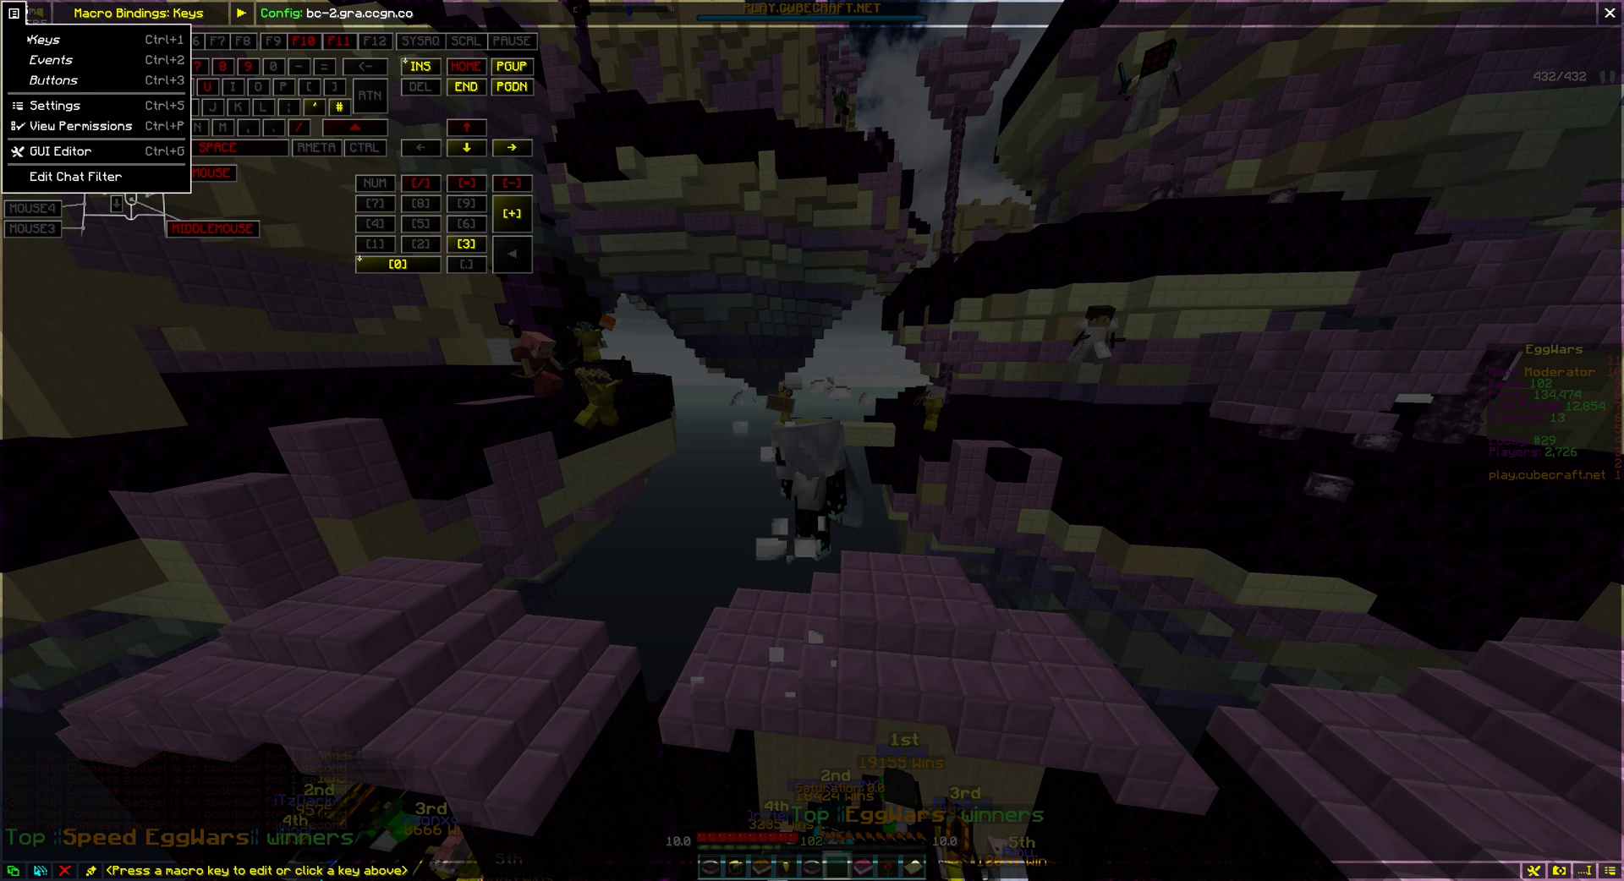
{"action": "left_click", "coordinate": [49, 177]}
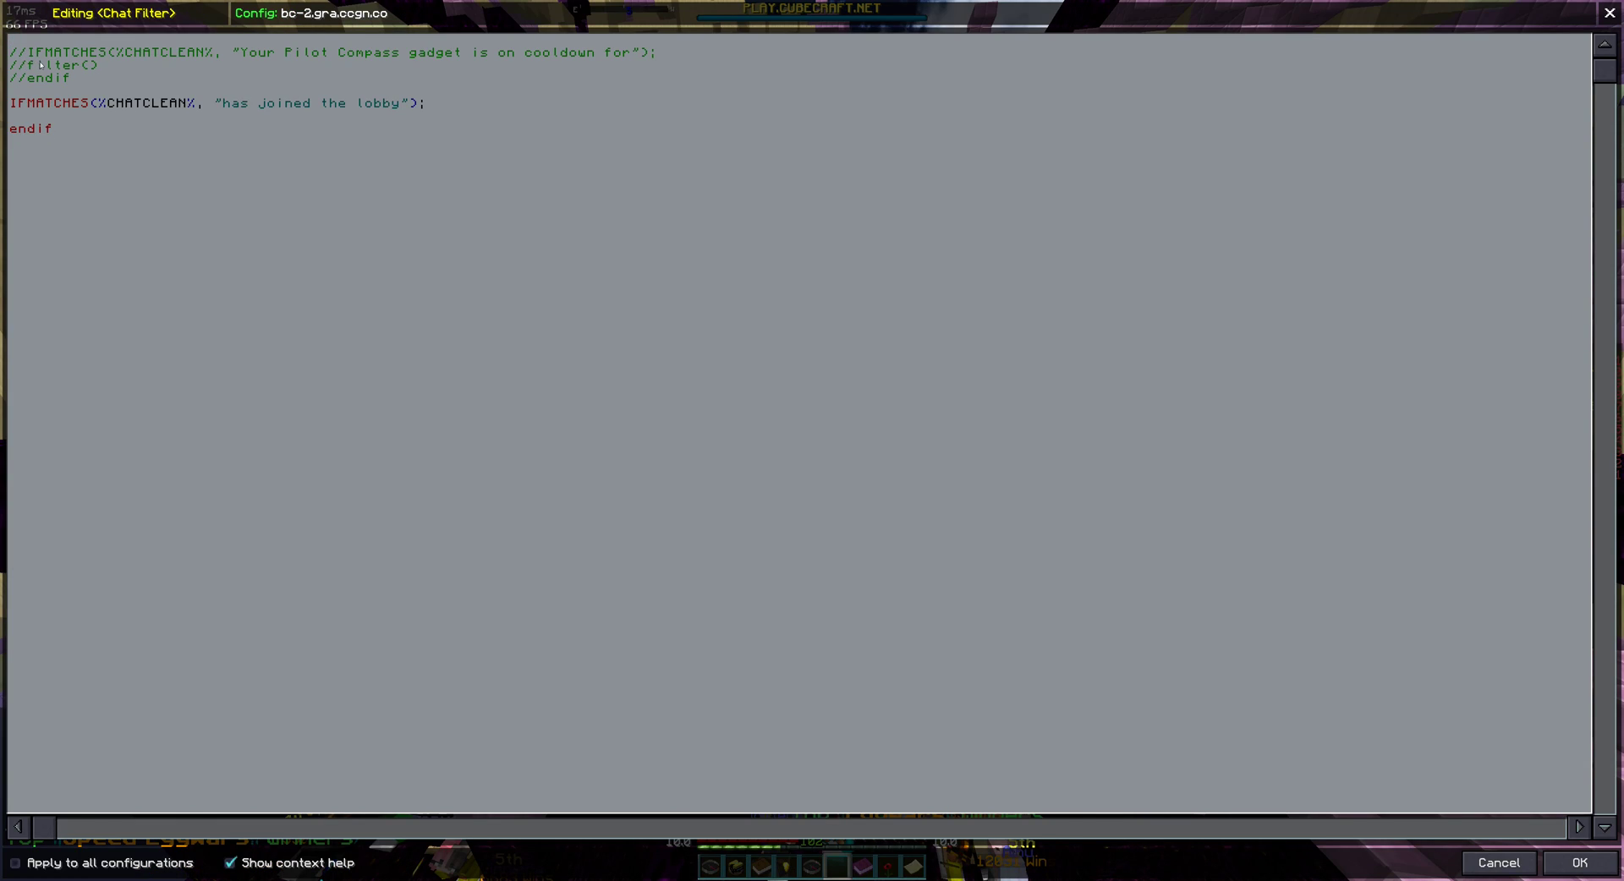
{"action": "key", "text": "BackSpace"}
{"action": "key", "text": "BackSpace"}
{"action": "key", "text": "BackSpace"}
{"action": "key", "text": "BackSpace"}
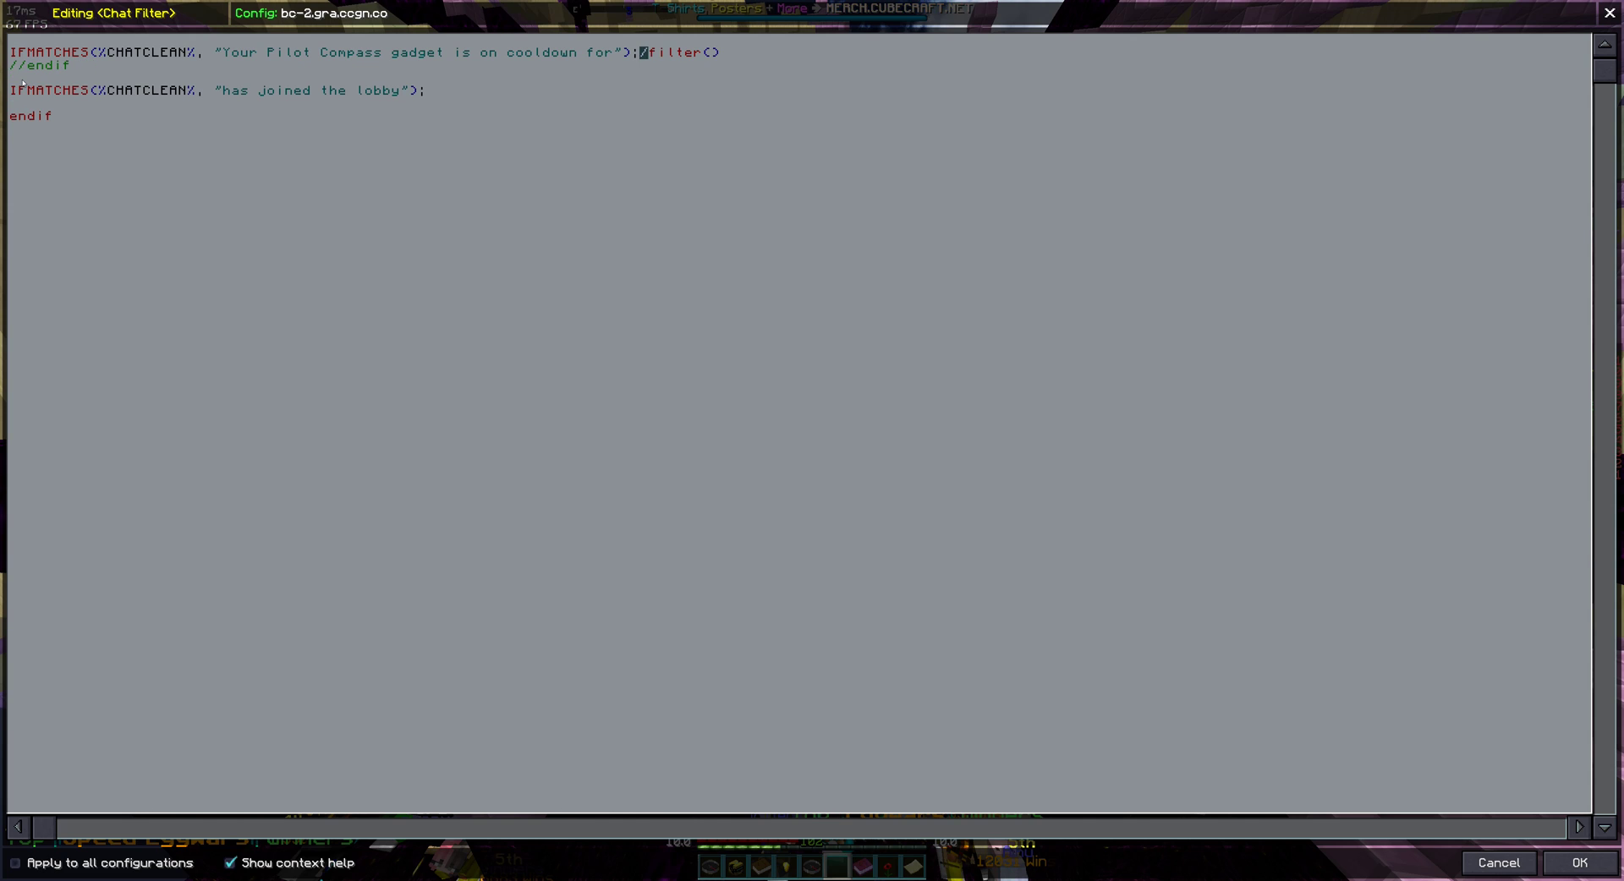
{"action": "key", "text": "Return"}
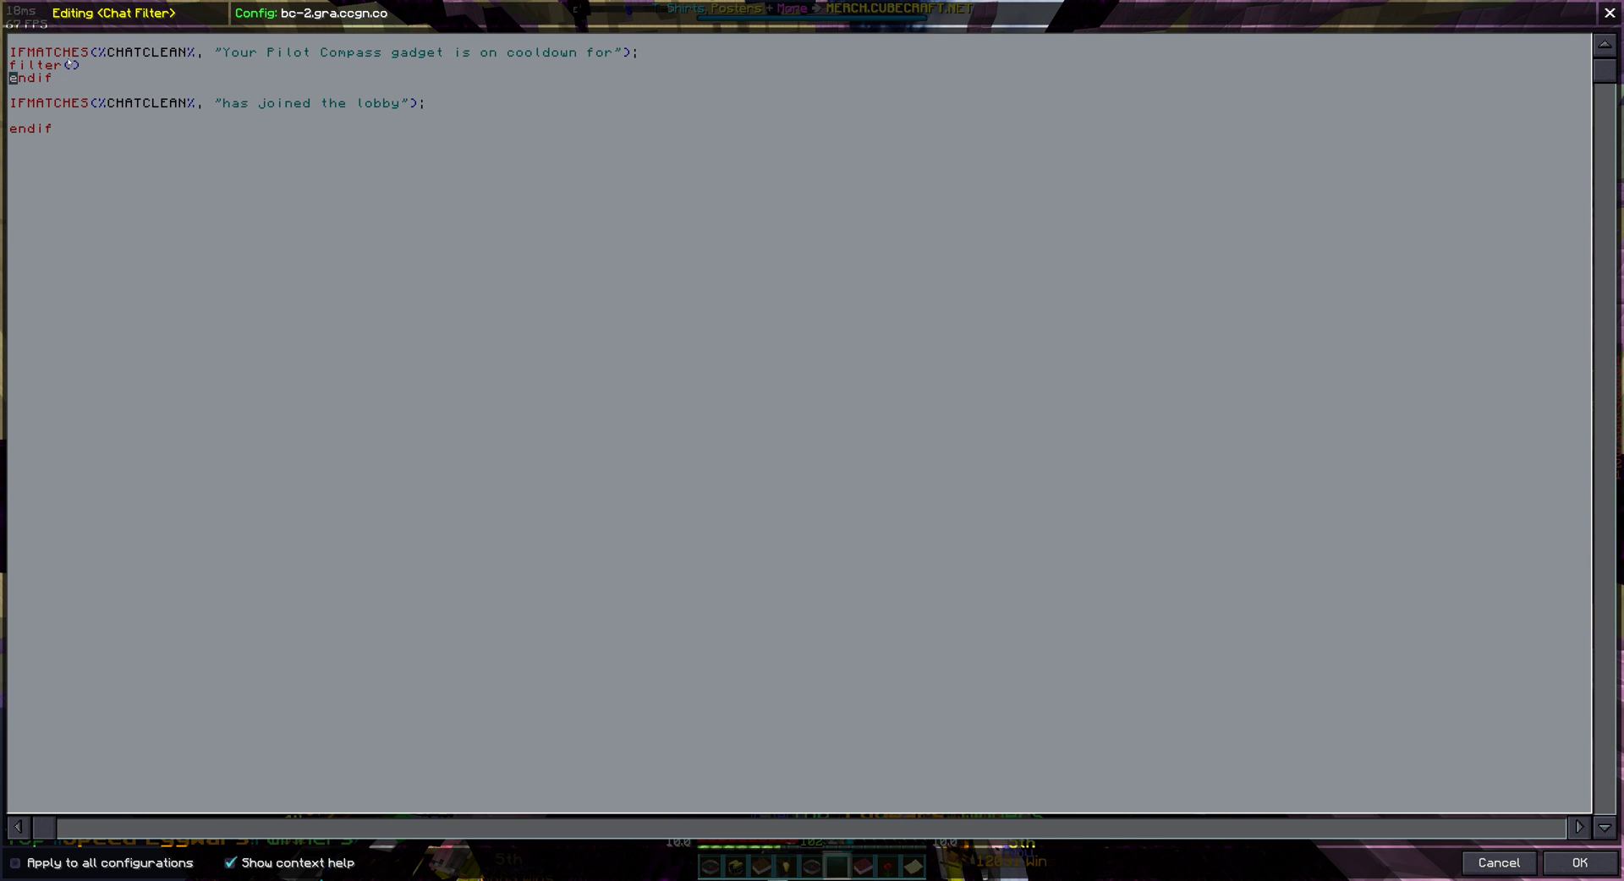
Highlight %CHATCLEAN% and the quoted cooldown message to explain them, then close the editor.
{"action": "left_click_drag", "start_coordinate": [131, 61], "coordinate": [199, 54]}
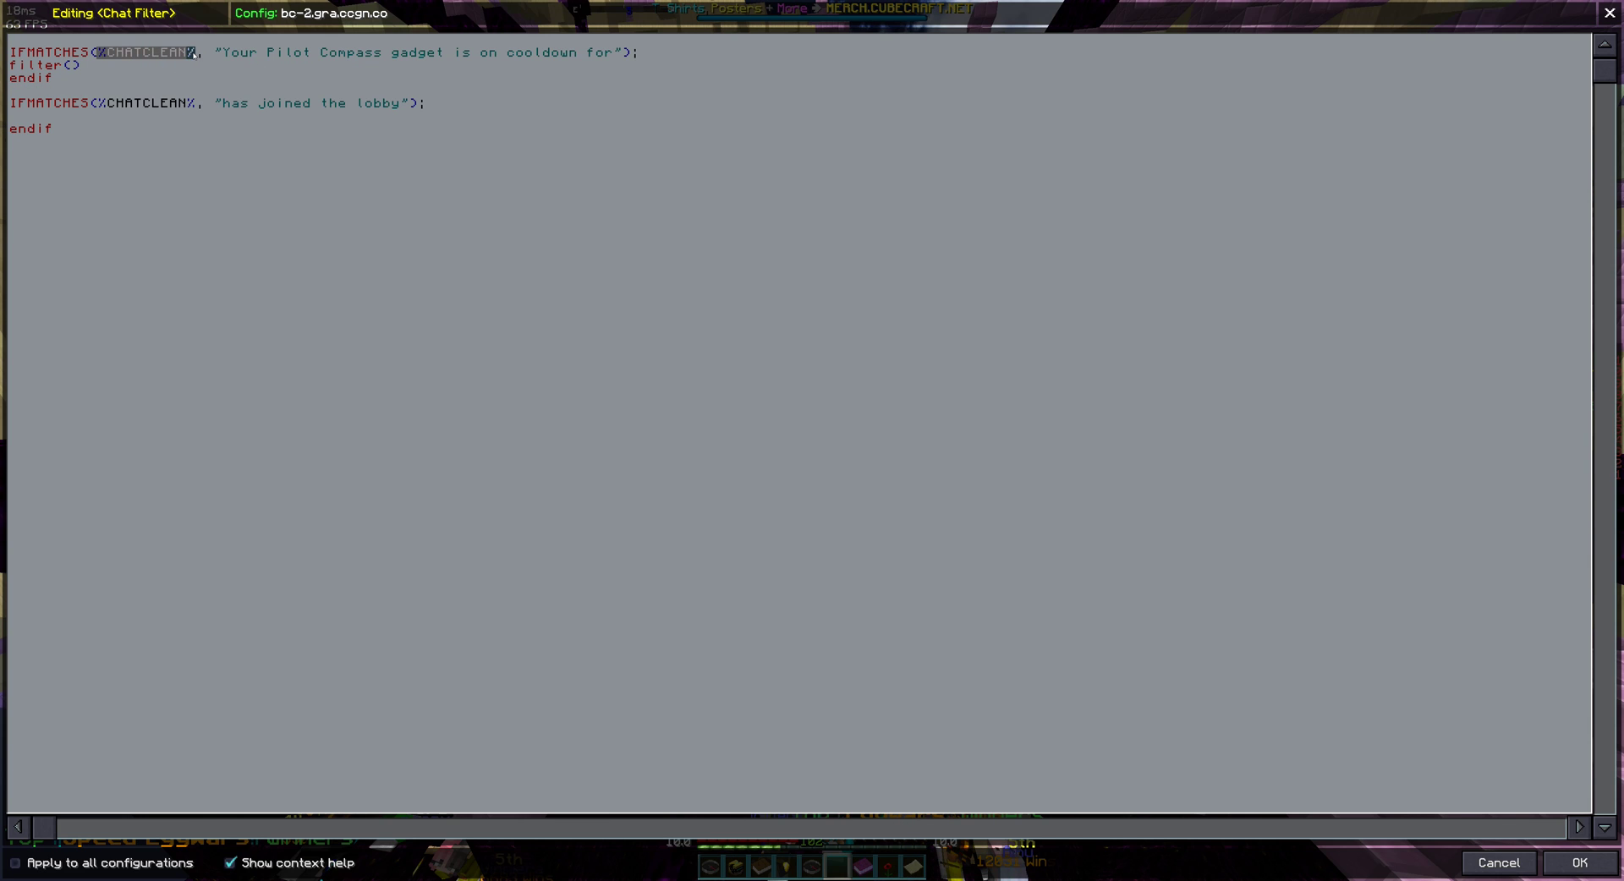
{"action": "left_click", "coordinate": [120, 69]}
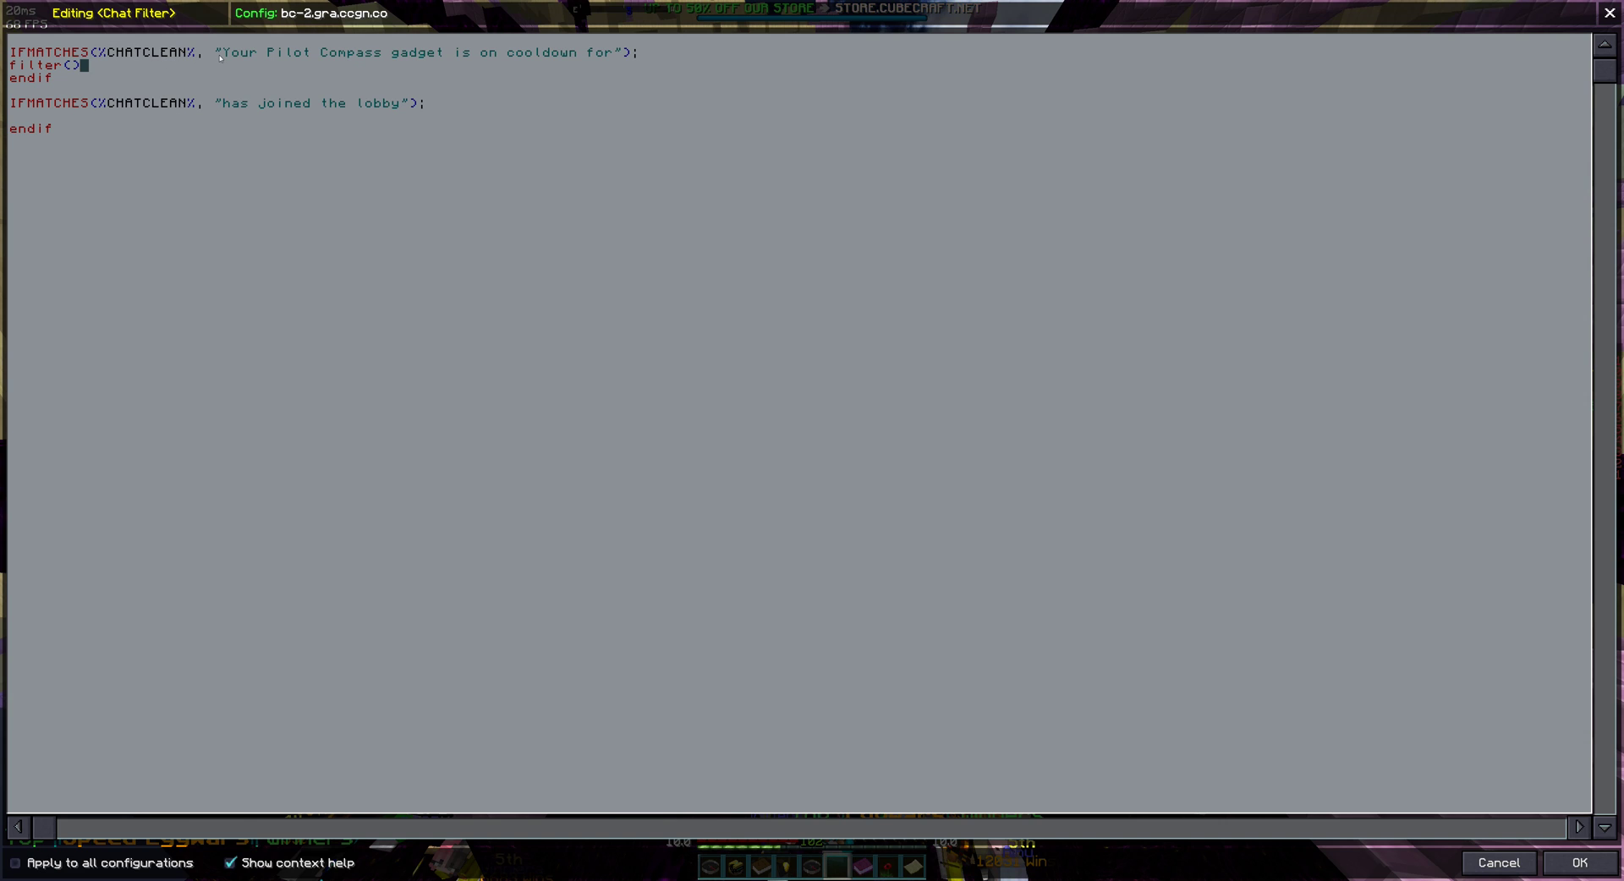
{"action": "left_click_drag", "start_coordinate": [297, 53], "coordinate": [627, 53]}
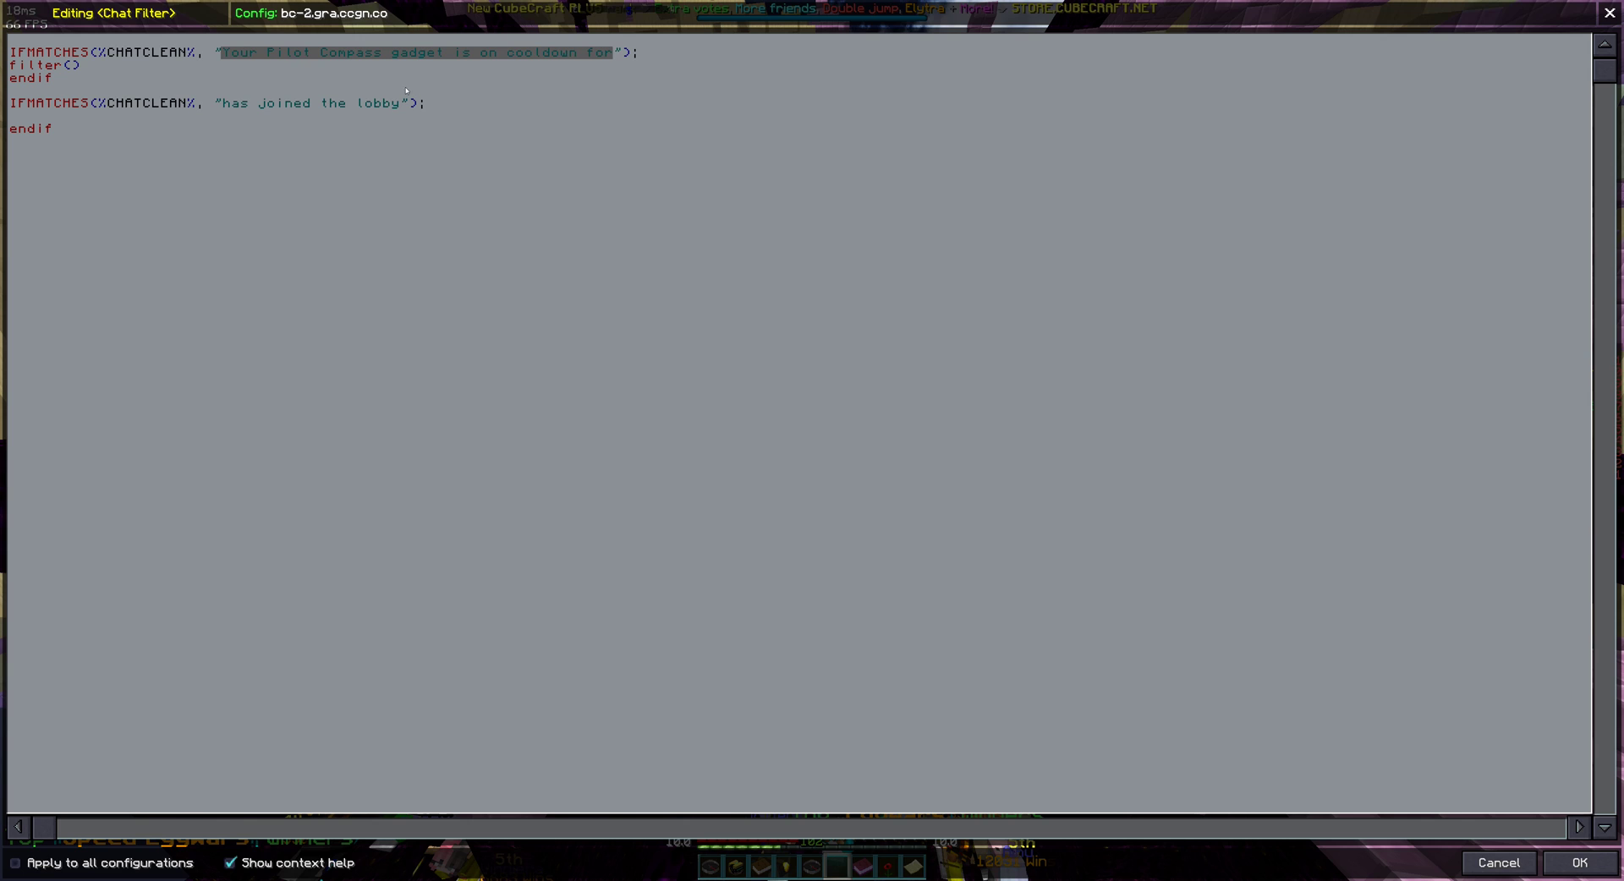
{"action": "left_click", "coordinate": [634, 64]}
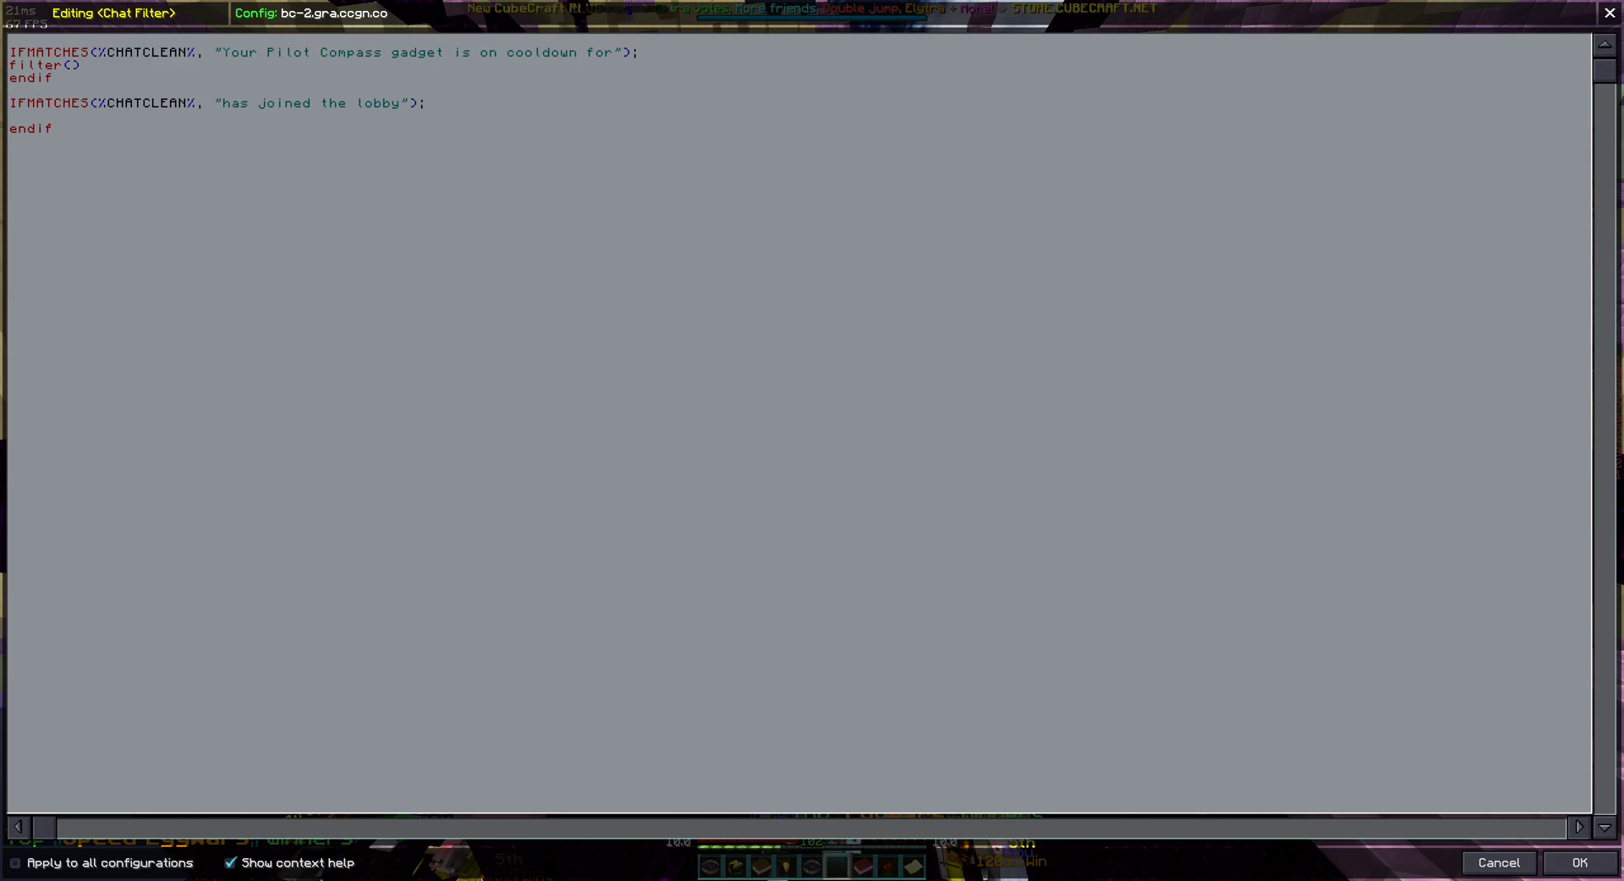
{"action": "key", "text": "Escape"}
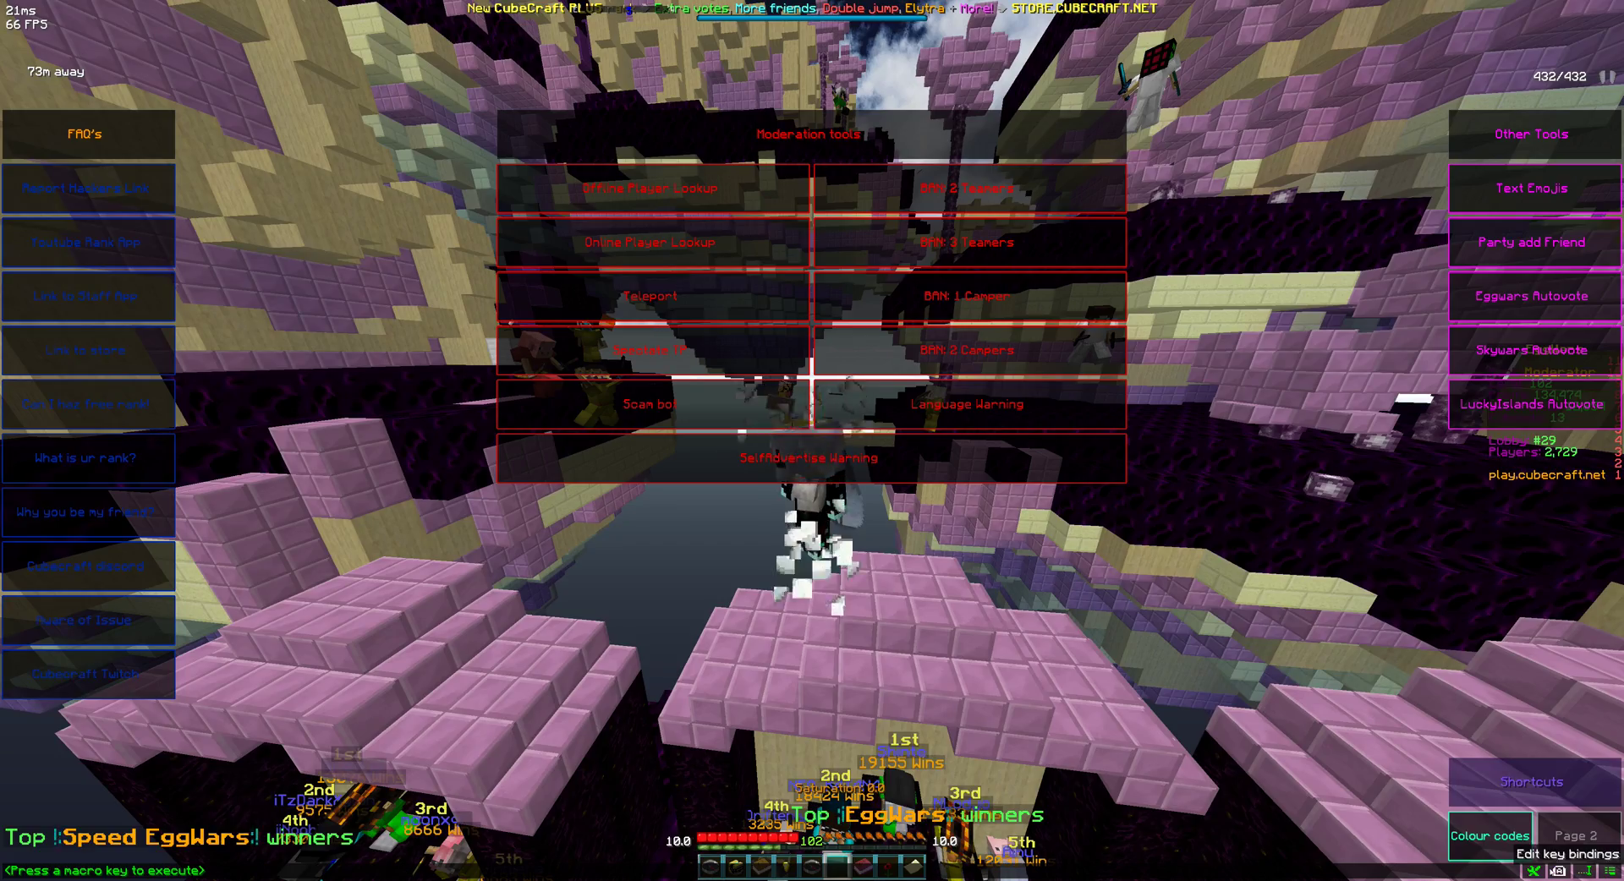
Fly around the EggWars spawn cages toward the central cage, then reopen the macro overlay.
{"action": "key", "text": "Escape"}
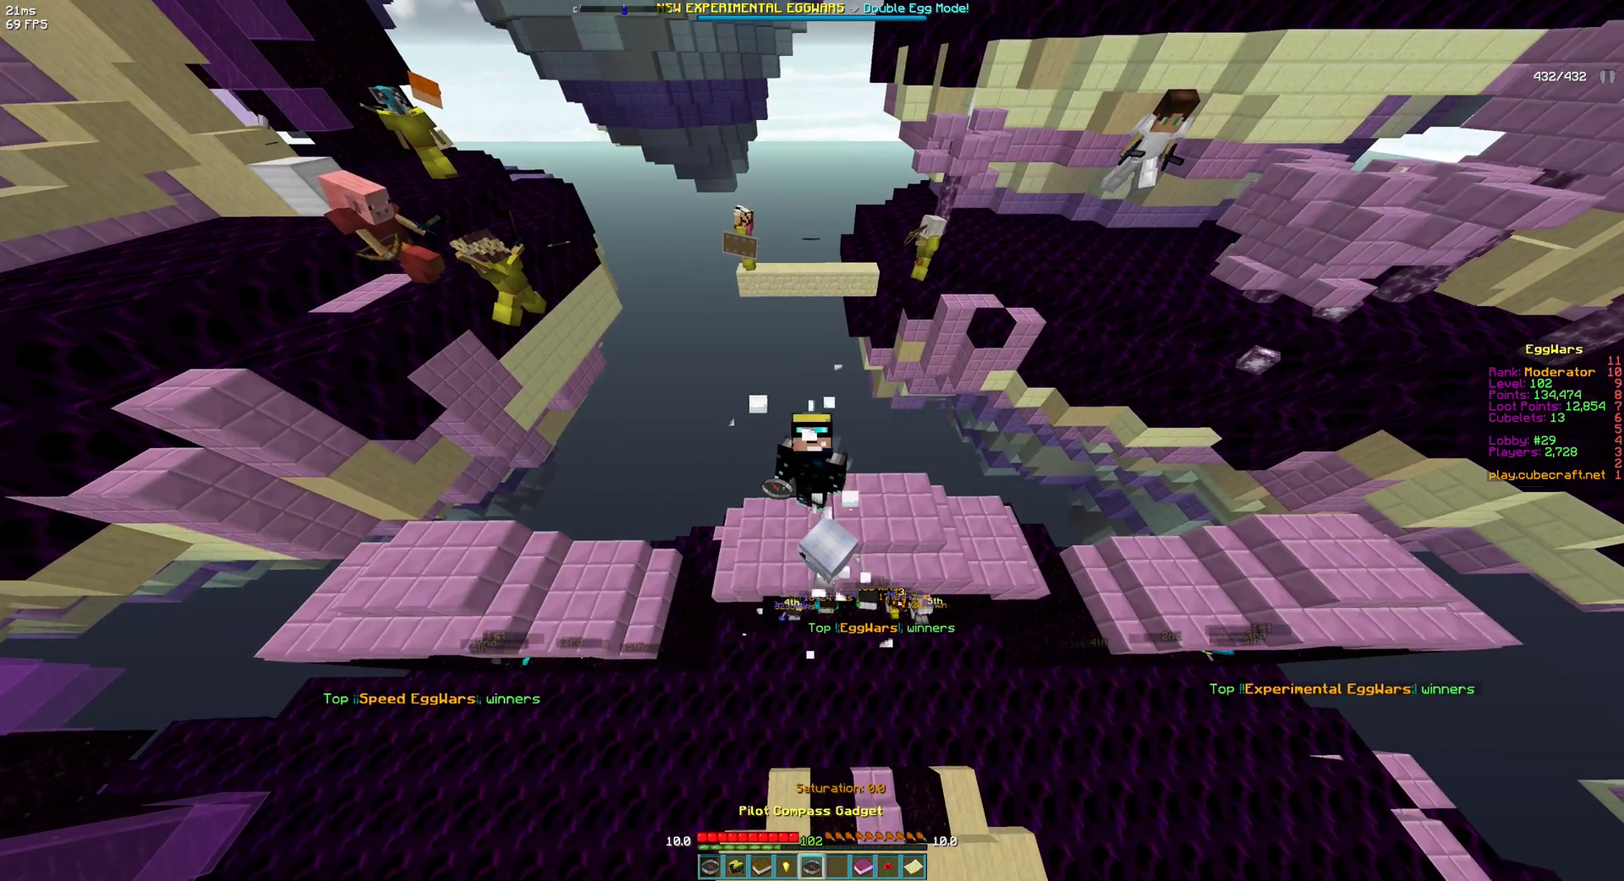
{"action": "key", "text": "s"}
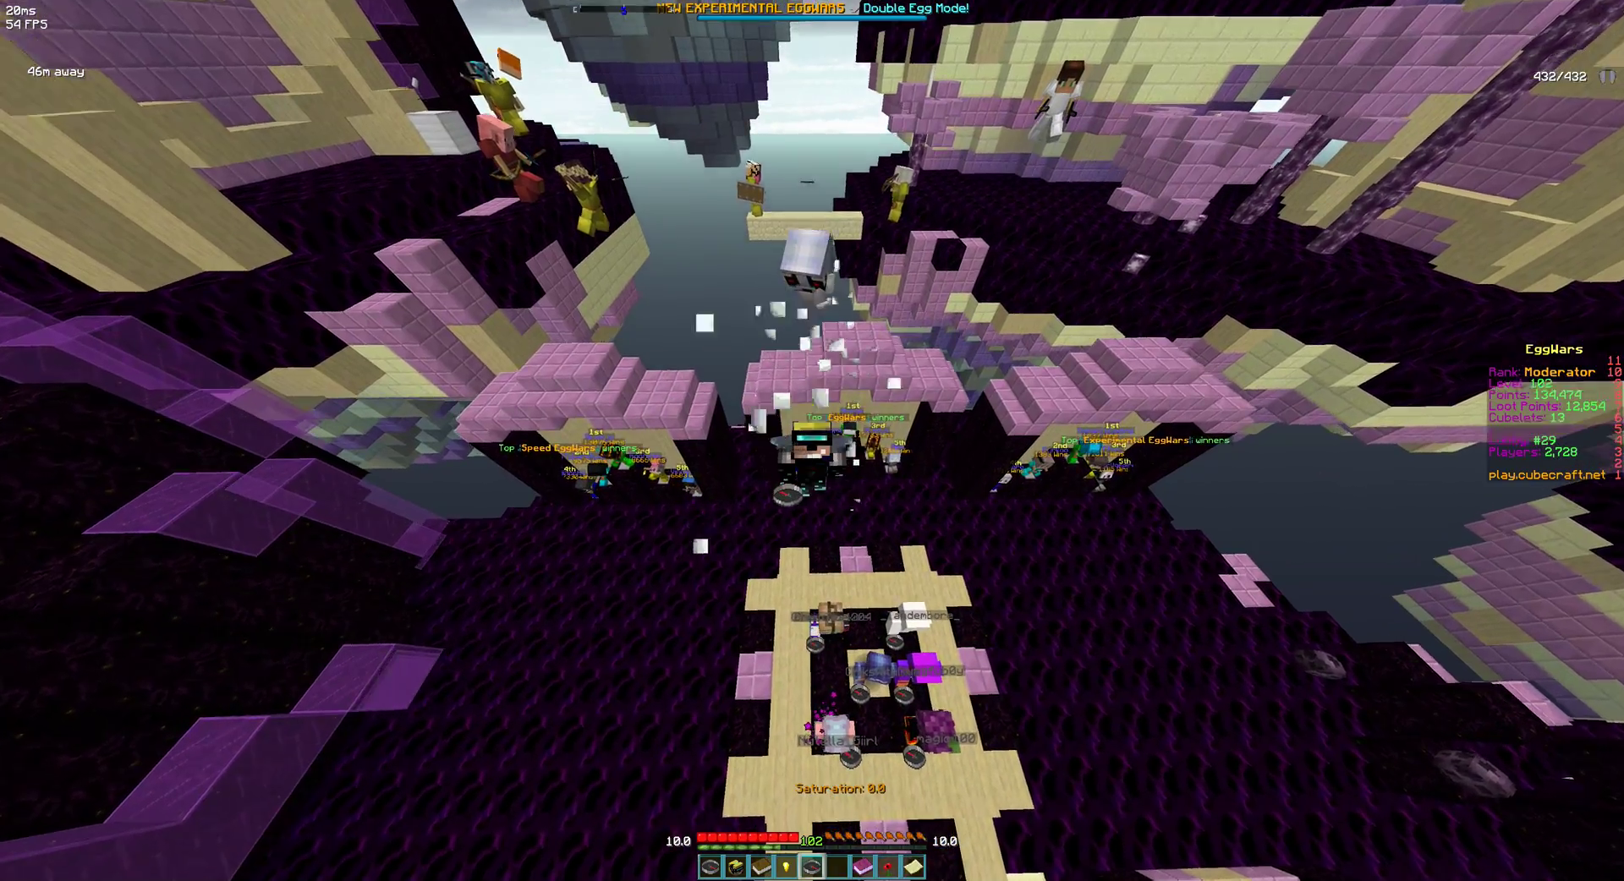
{"action": "key", "text": "s"}
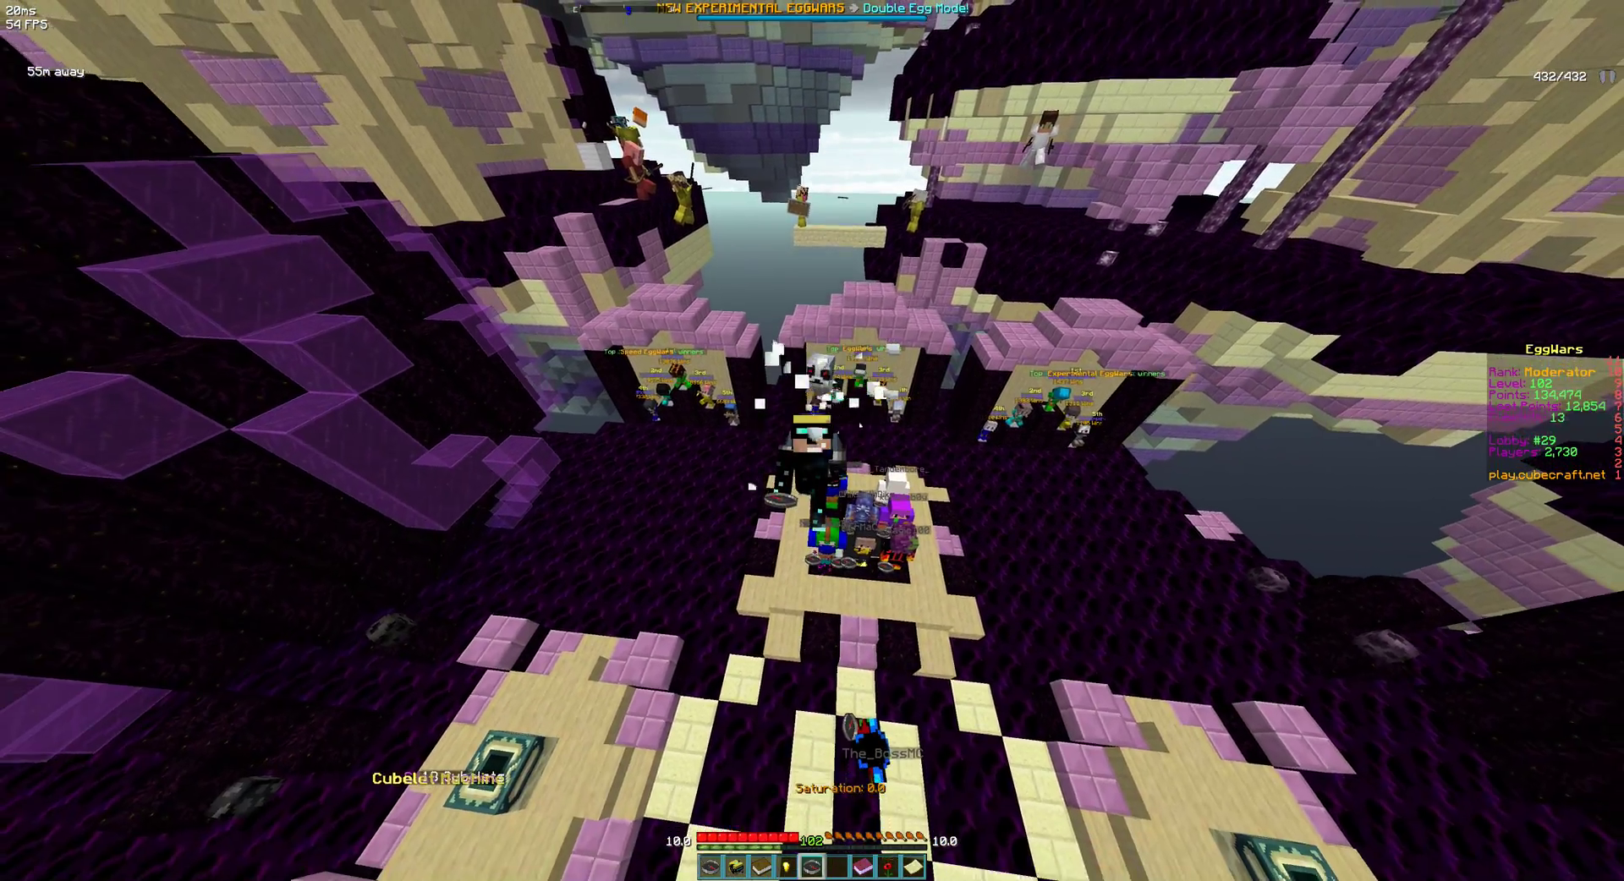
{"action": "key", "text": "w"}
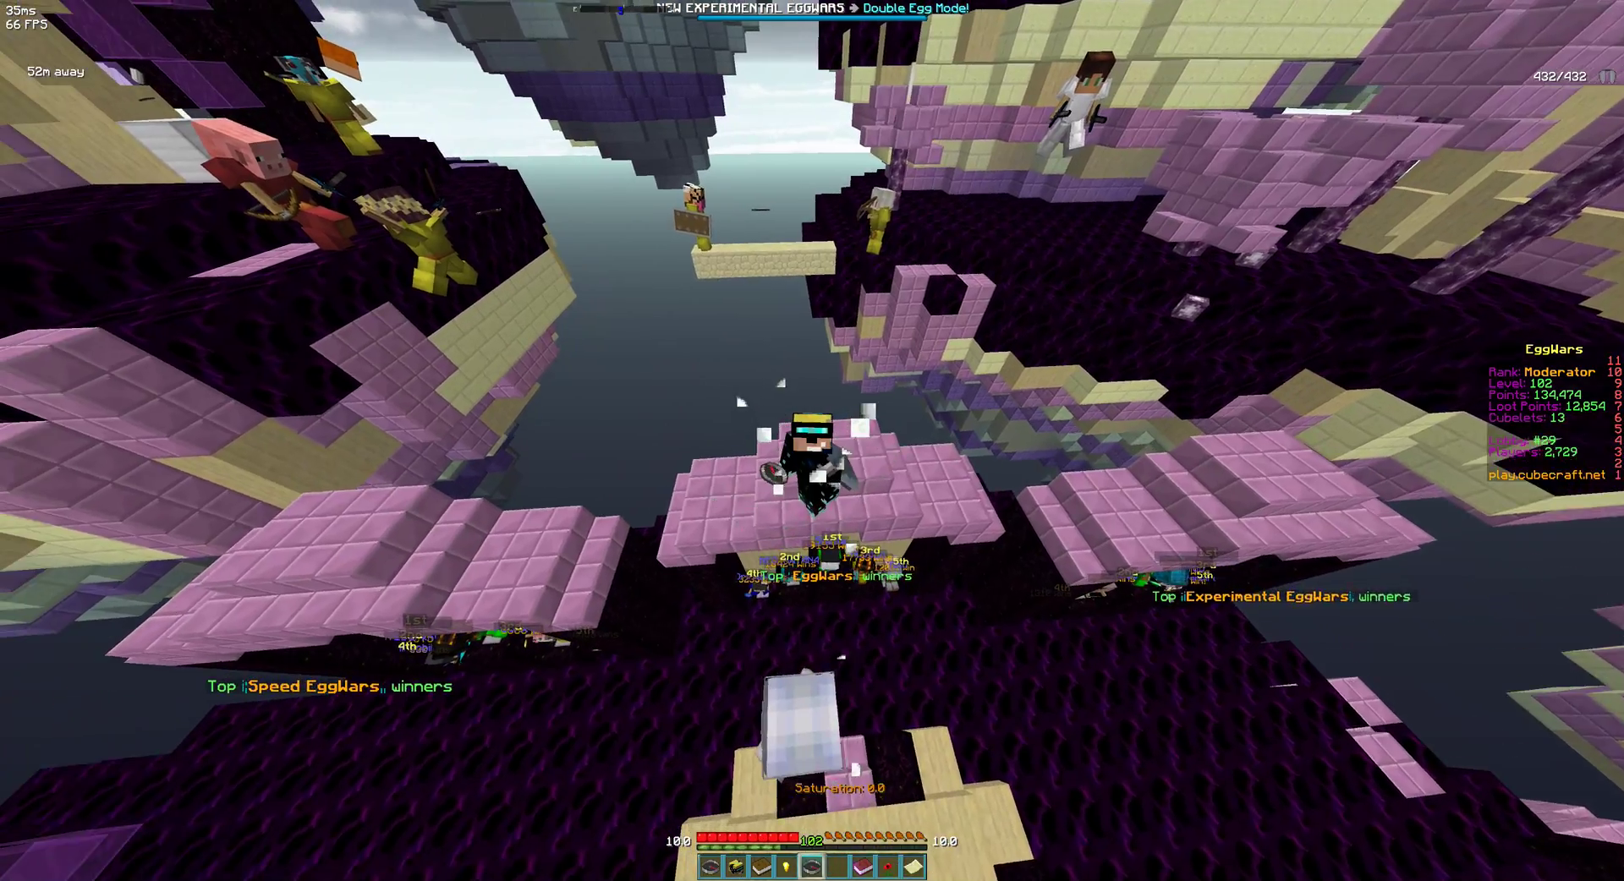
{"action": "key", "text": "w"}
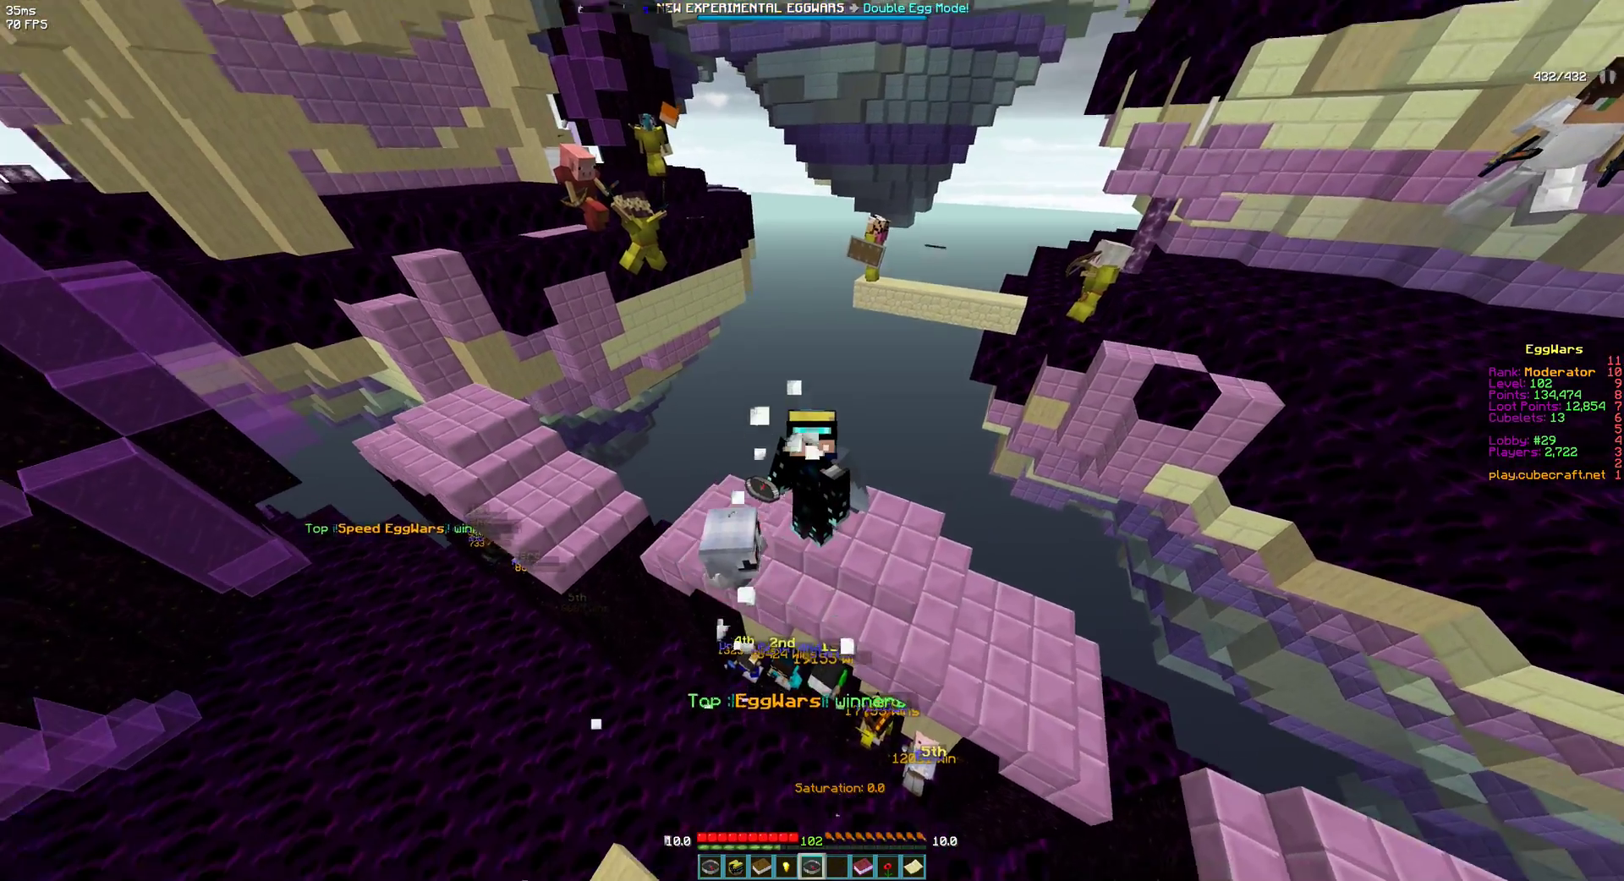
{"action": "key", "text": "grave"}
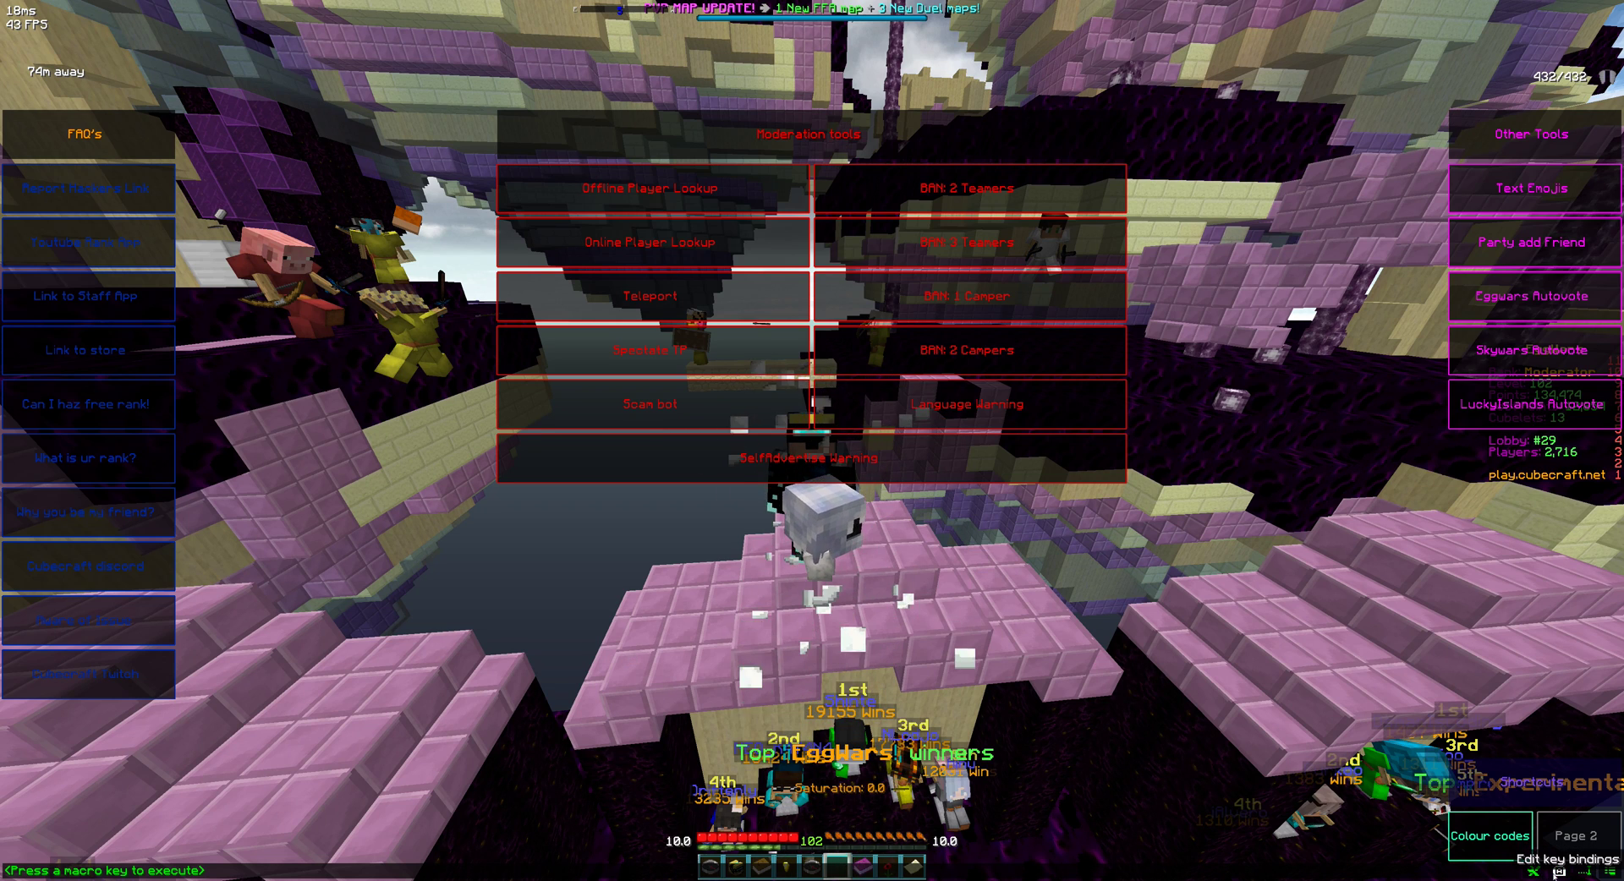
Review the chat filter script in Edit Chat Filter and close it with OK.
{"action": "left_click", "coordinate": [1559, 871]}
{"action": "left_click", "coordinate": [13, 13]}
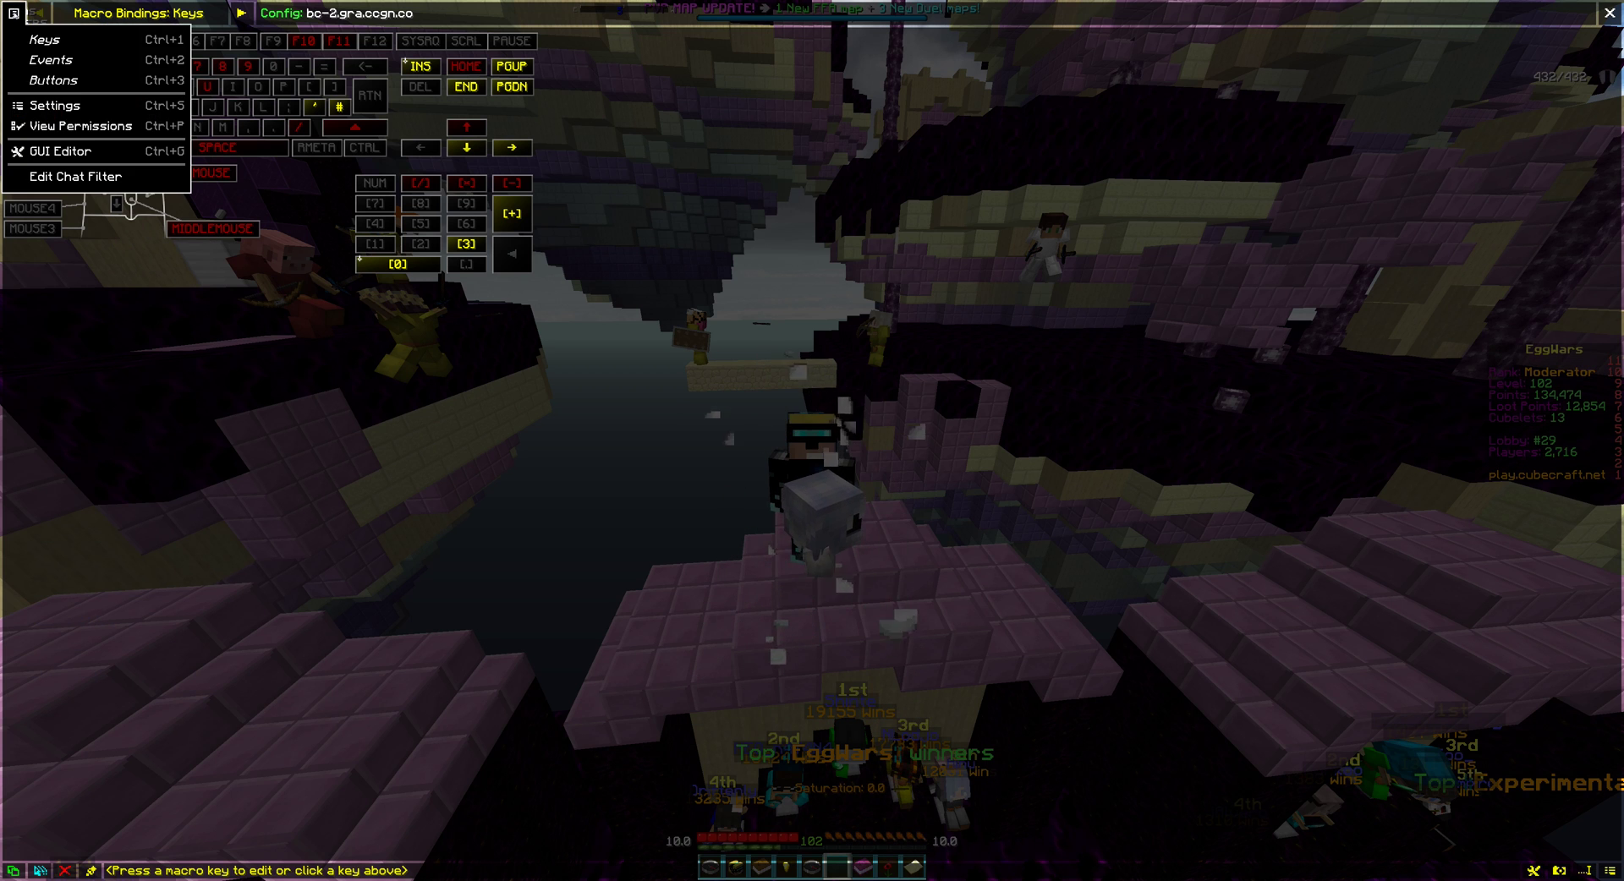
{"action": "left_click", "coordinate": [40, 175]}
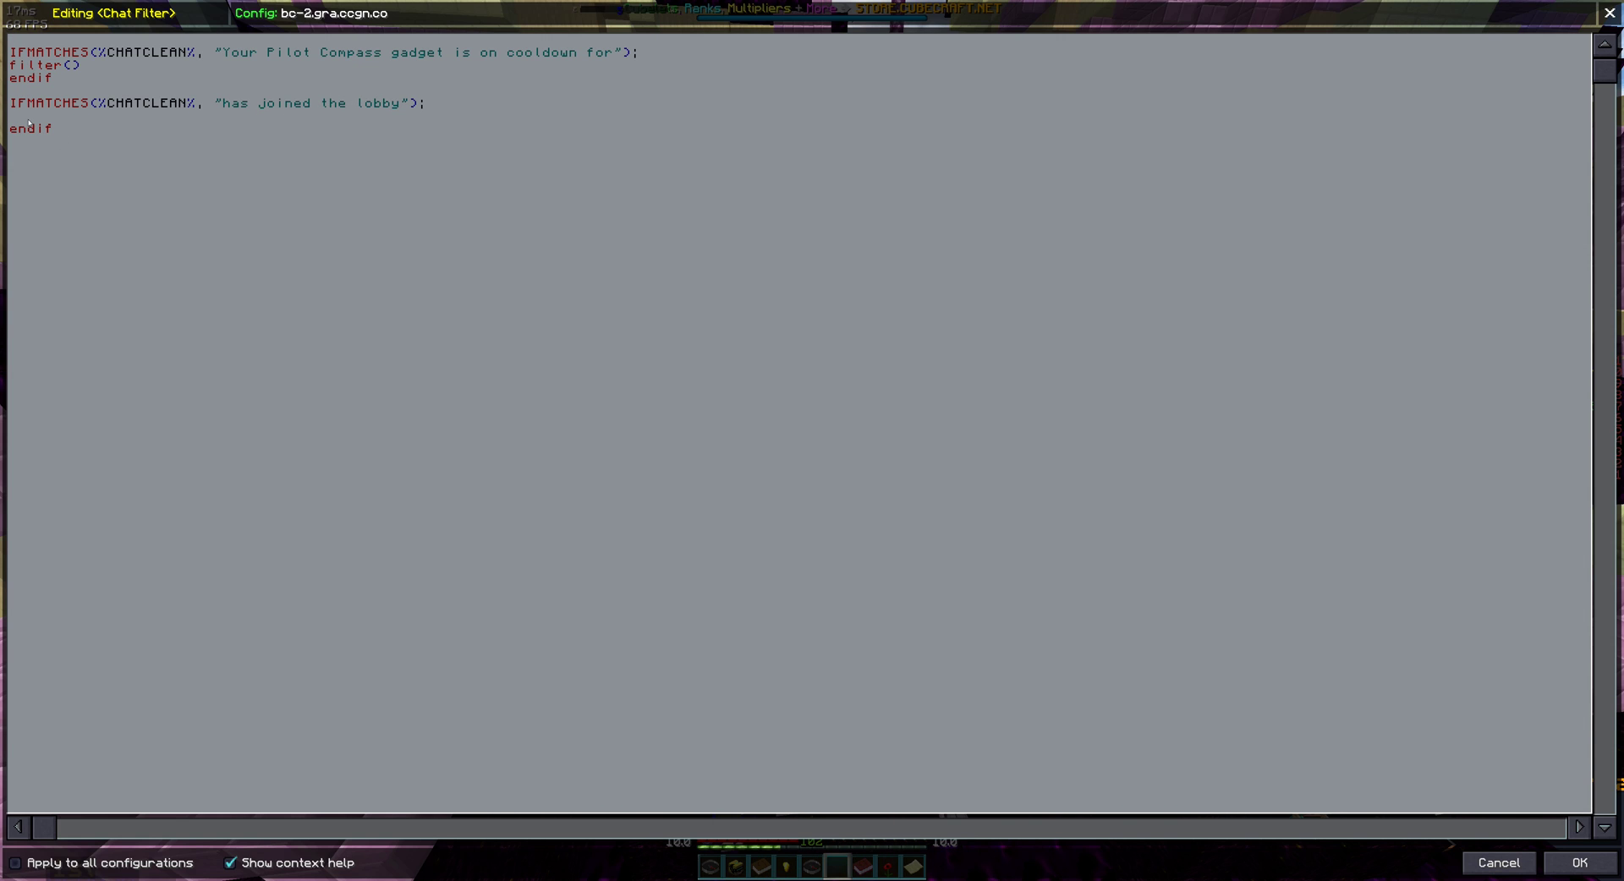
{"action": "left_click", "coordinate": [1561, 856]}
Return to the game and bring up the Travel menu of lobbies.
{"action": "key", "text": "Escape"}
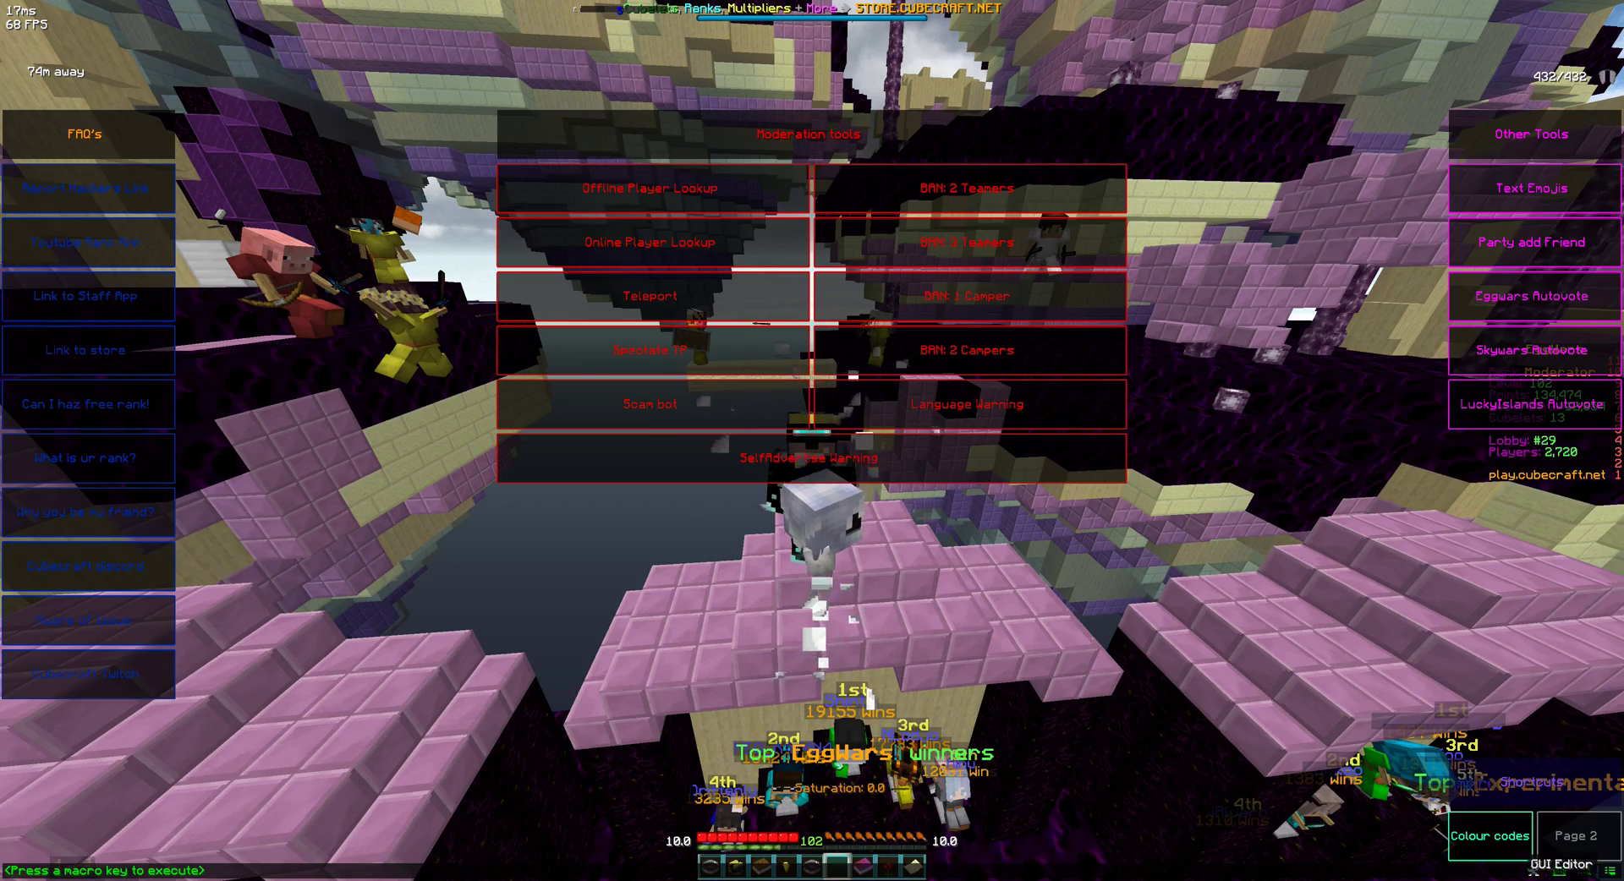
{"action": "key", "text": "Escape"}
{"action": "right_click", "coordinate": [812, 441]}
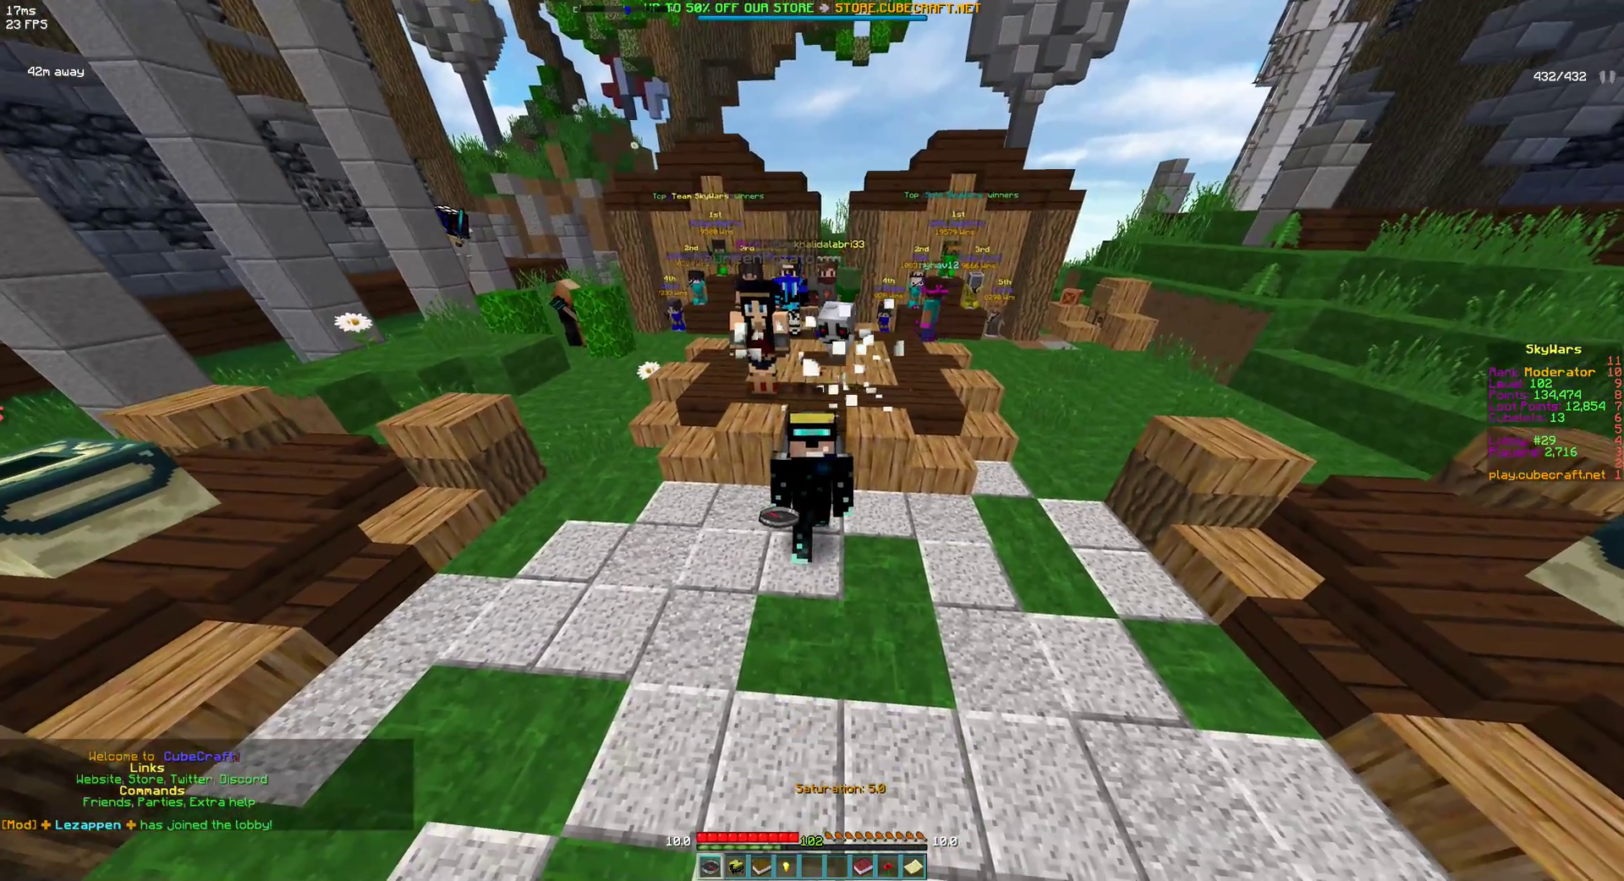
Walk through the SkyWars lobby toward the PLAY building and Cubelet Machines, then show the macro overlay.
{"action": "key", "text": "w"}
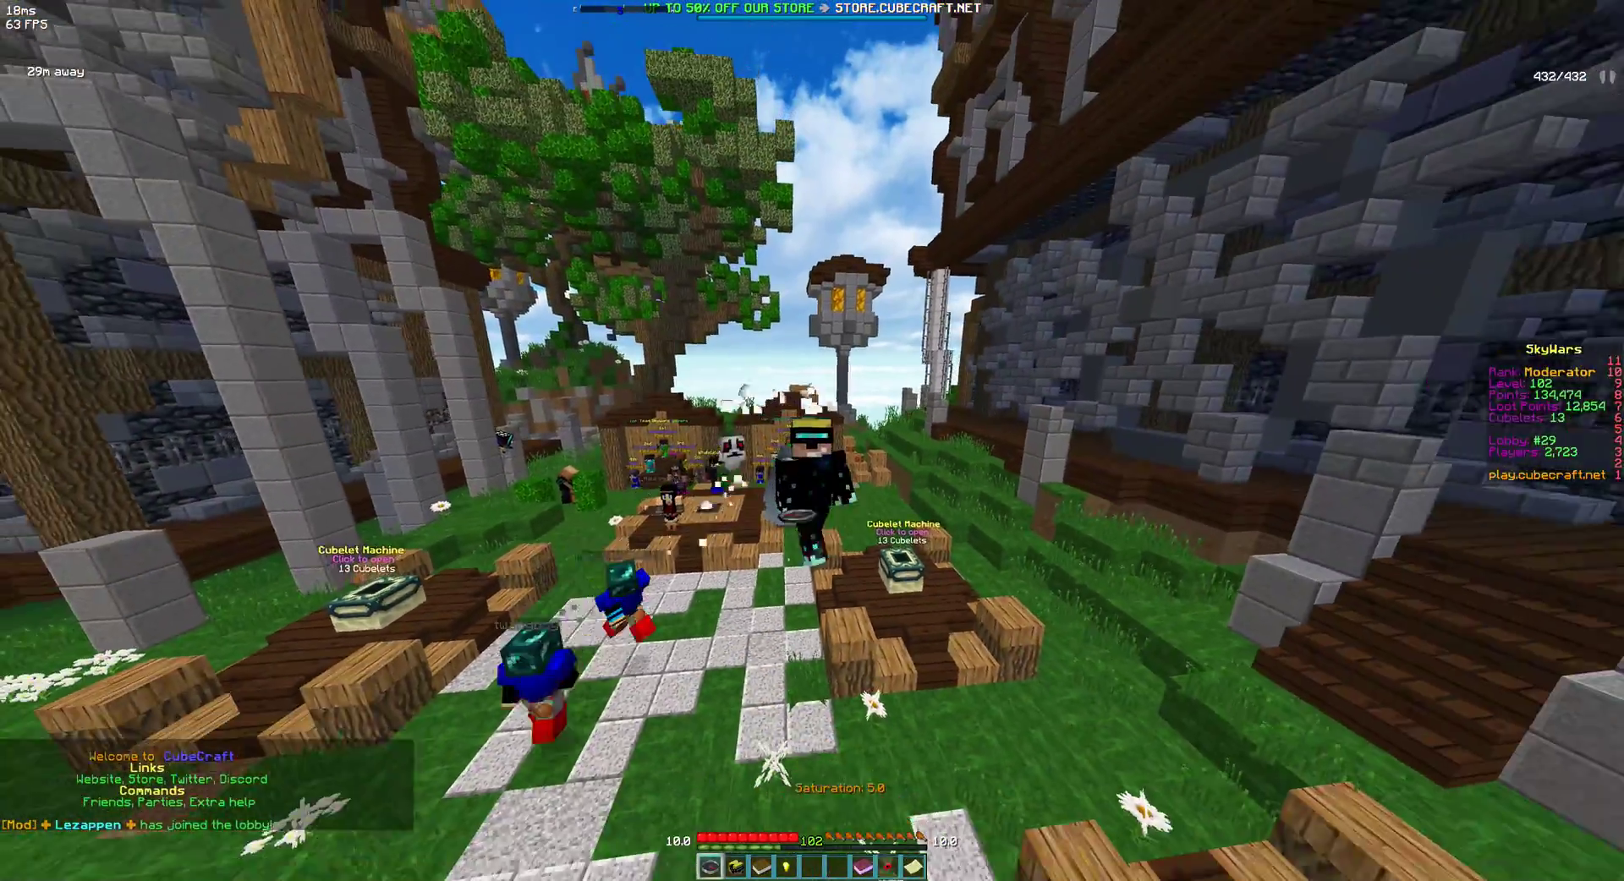
{"action": "key", "text": "2"}
{"action": "key", "text": "1"}
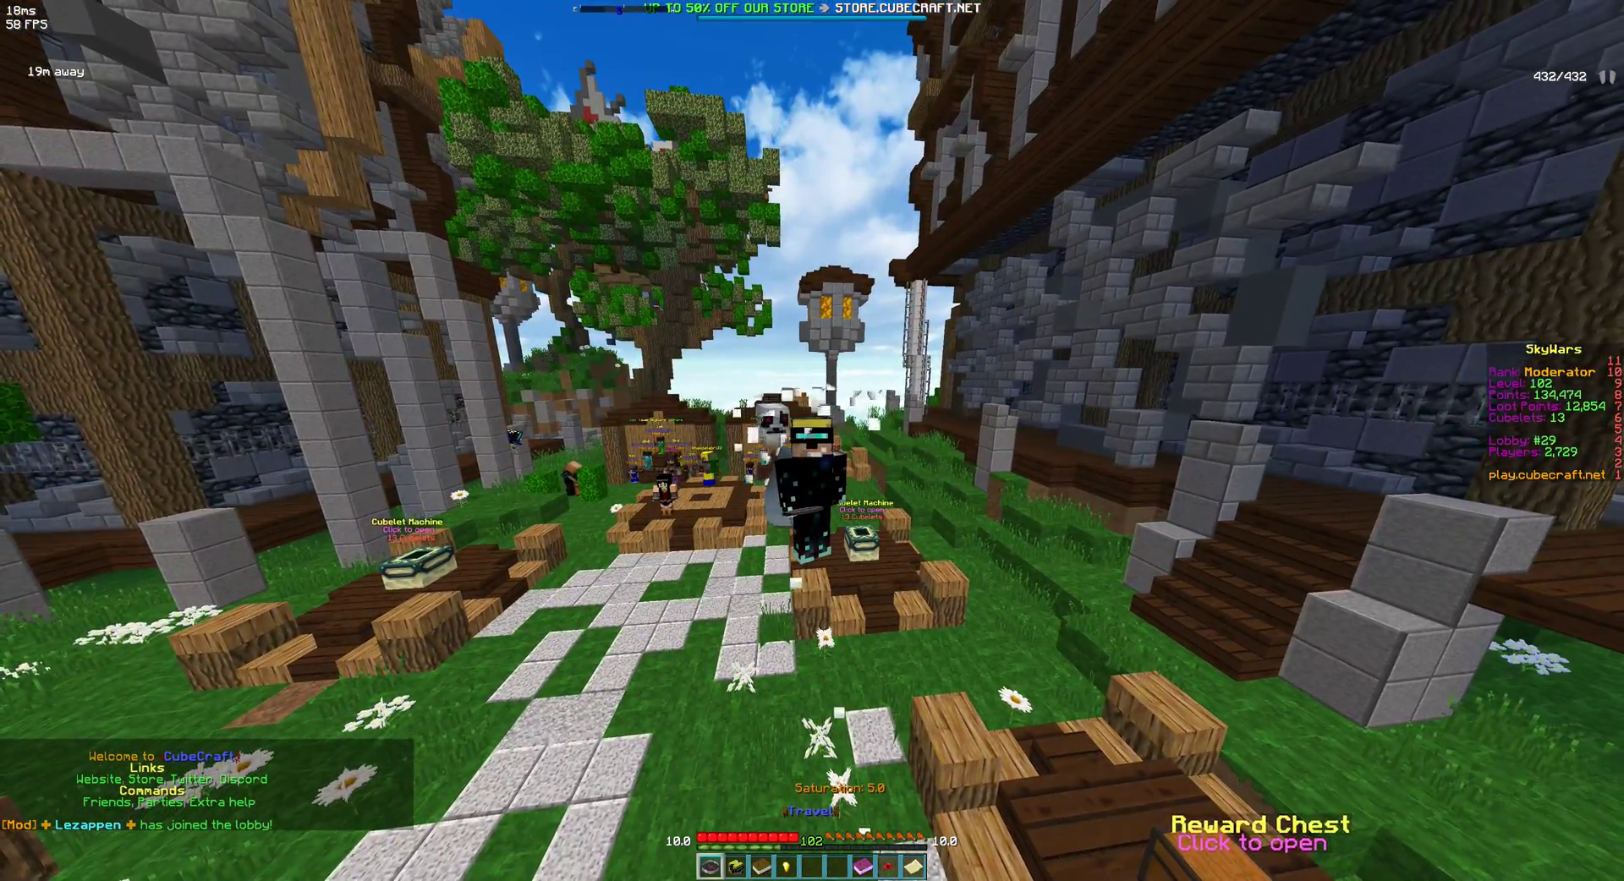
{"action": "key", "text": "grave"}
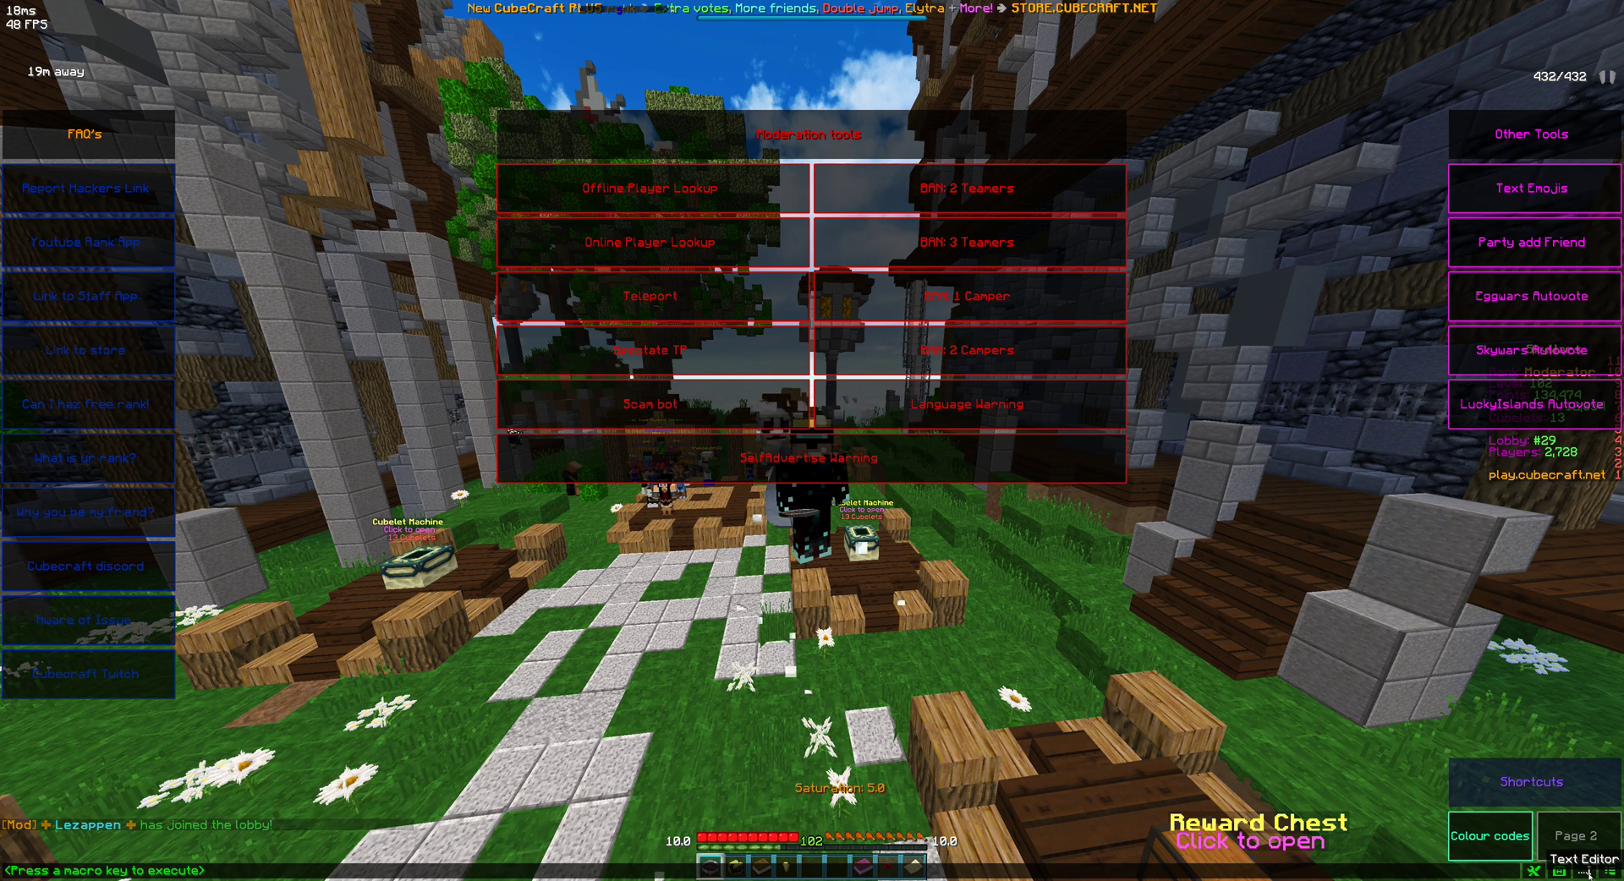
Add filter() under the 'has joined the lobby' IFMATCHES line and save the chat filter.
{"action": "left_click", "coordinate": [1587, 871]}
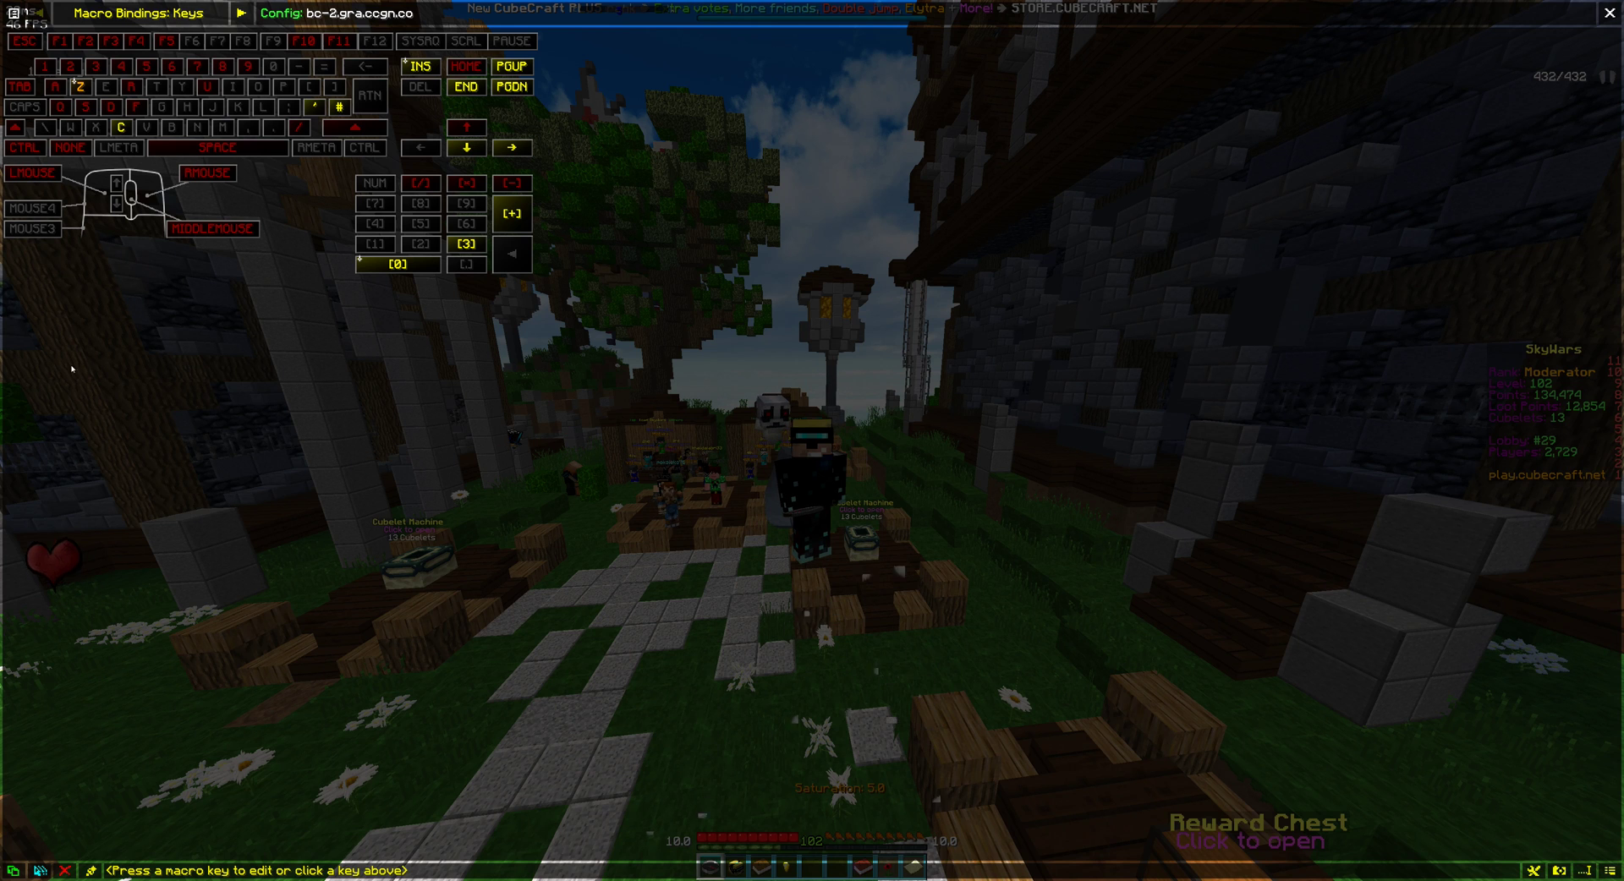
{"action": "left_click", "coordinate": [12, 13]}
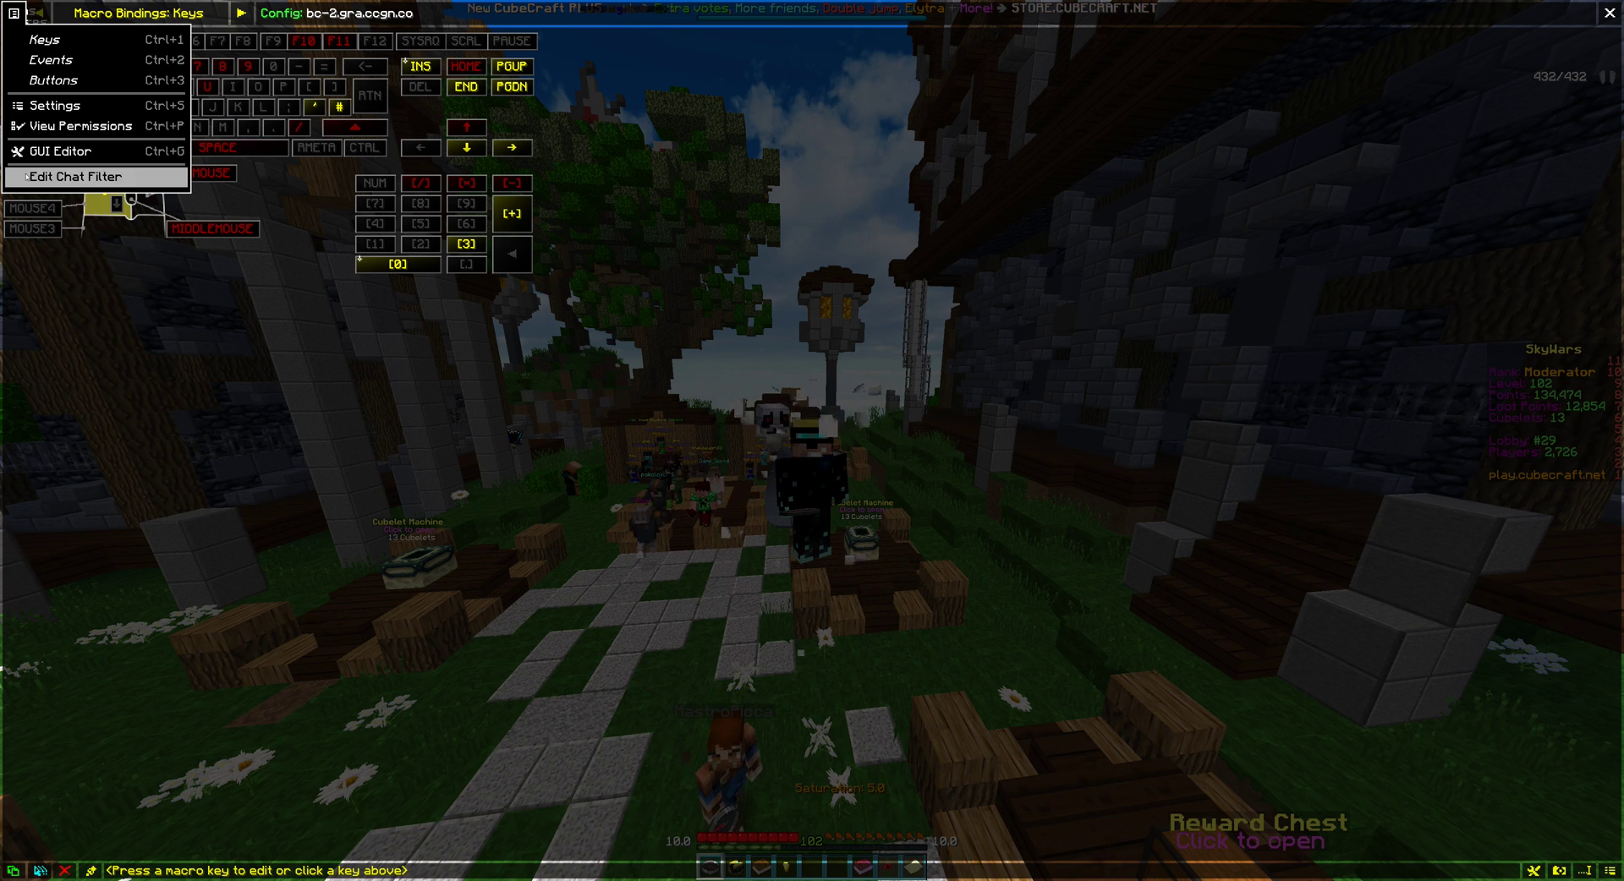
{"action": "left_click", "coordinate": [76, 176]}
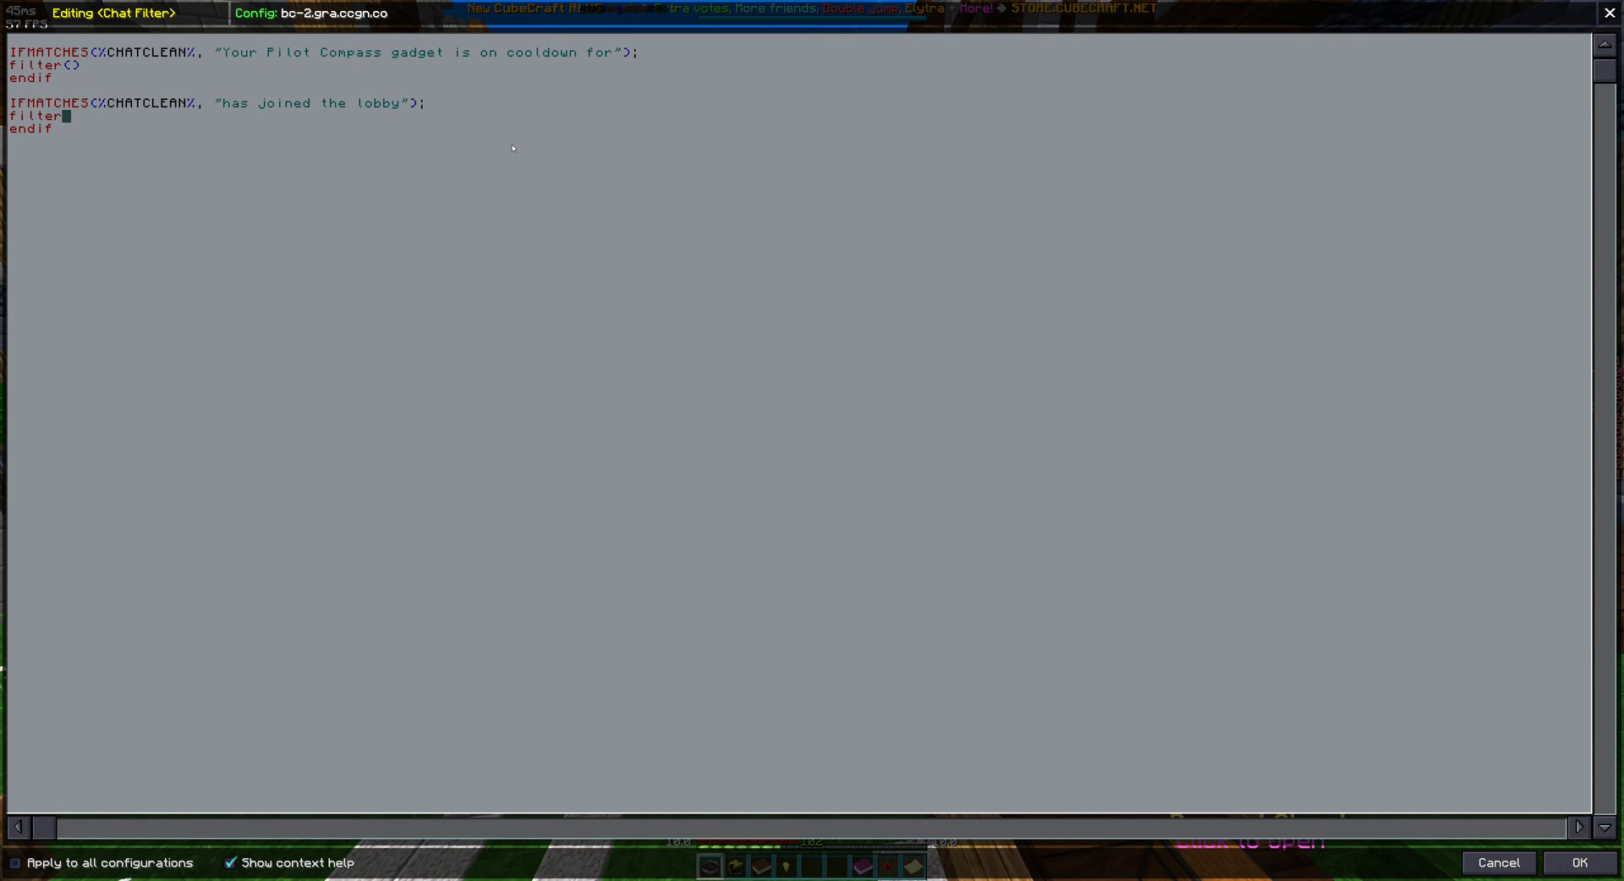
{"action": "type", "text": "()"}
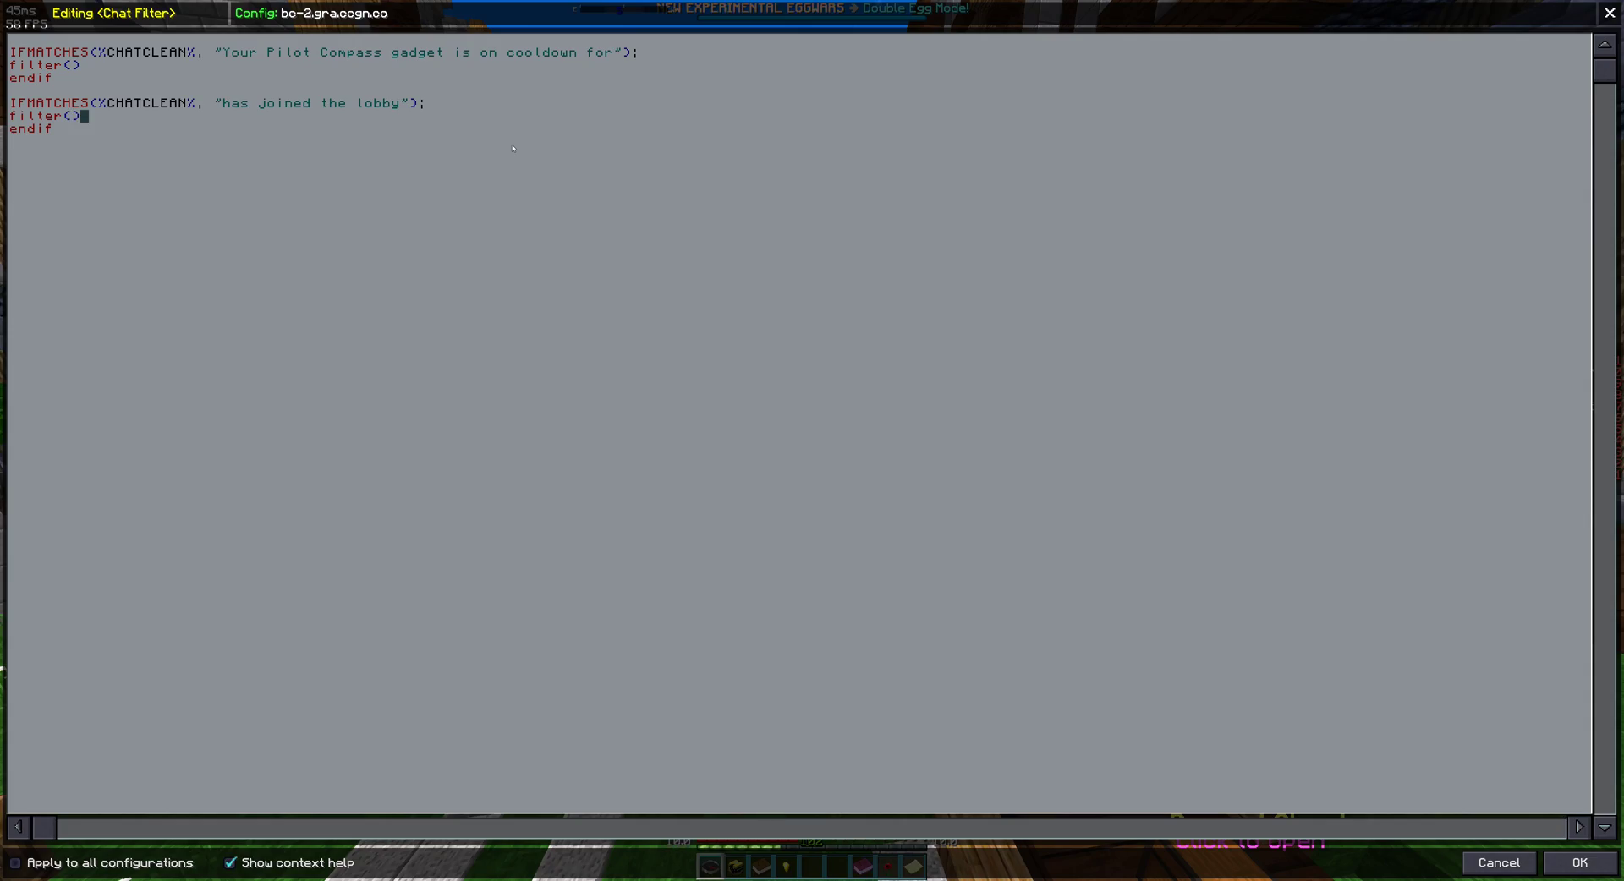
{"action": "left_click", "coordinate": [1578, 862]}
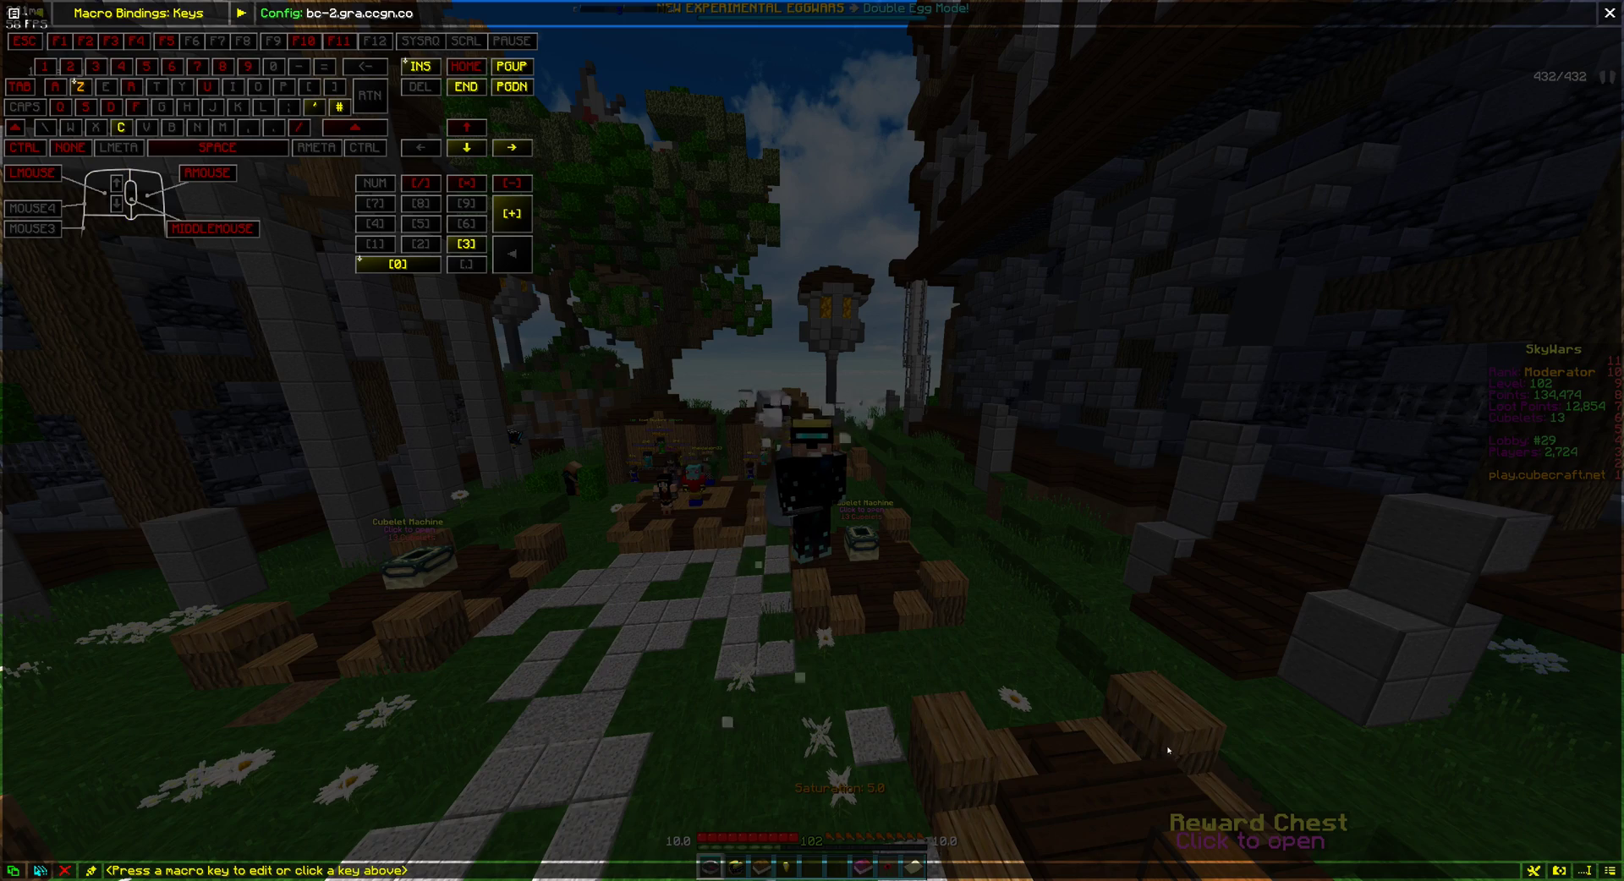
{"action": "key", "text": "Escape"}
{"action": "key", "text": "Escape"}
Teleport to the EggWars lobby via the Travel menu and check the player list with Tab.
{"action": "right_click", "coordinate": [812, 440]}
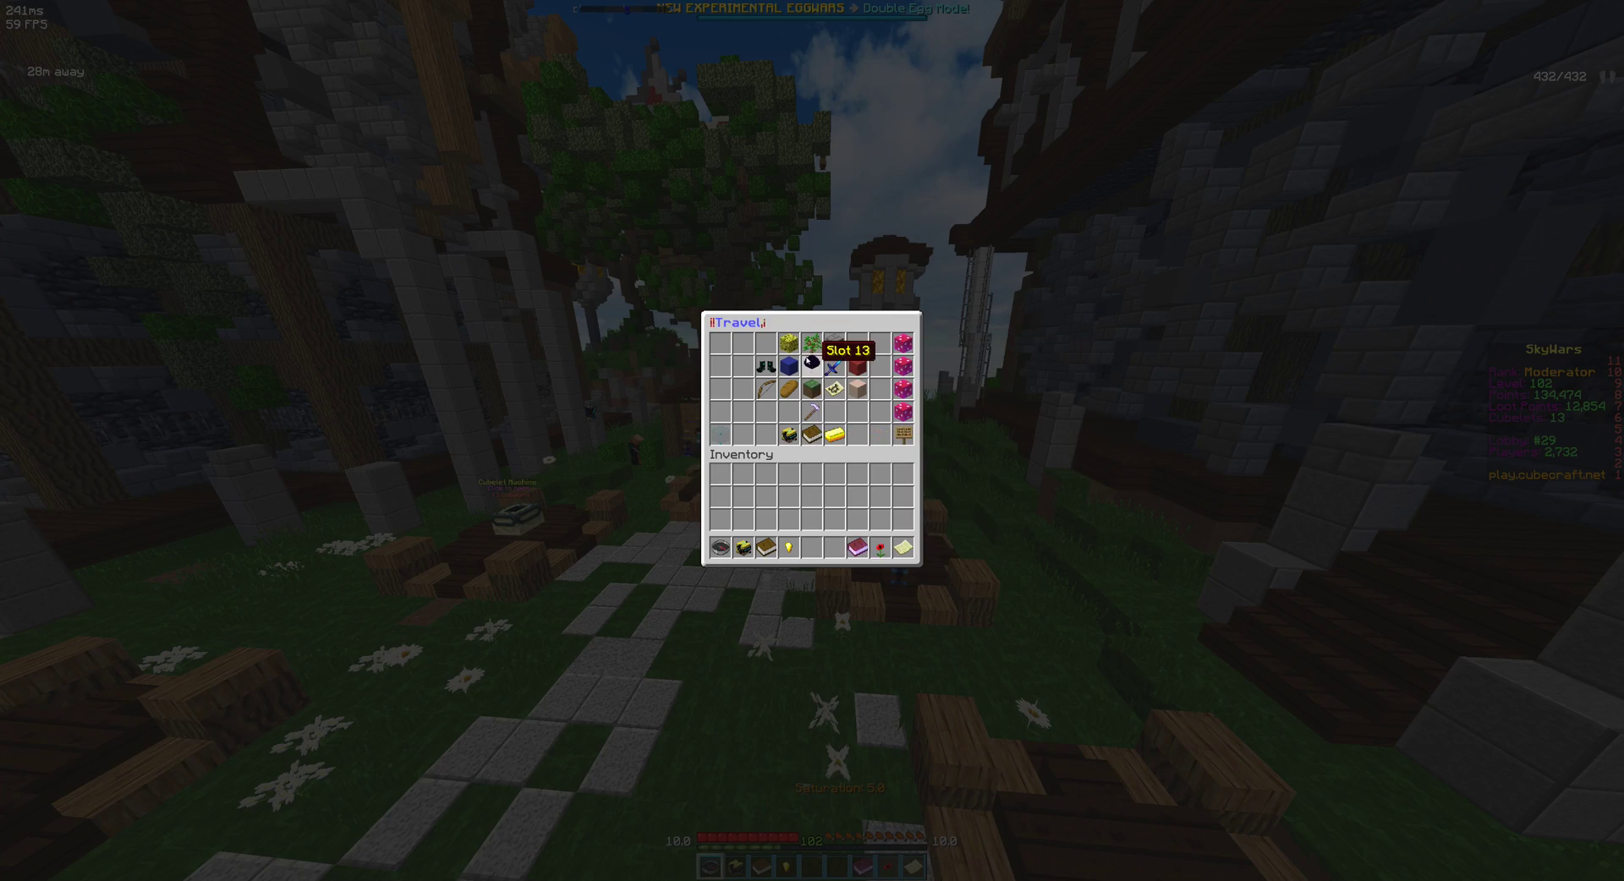
{"action": "left_click", "coordinate": [812, 364]}
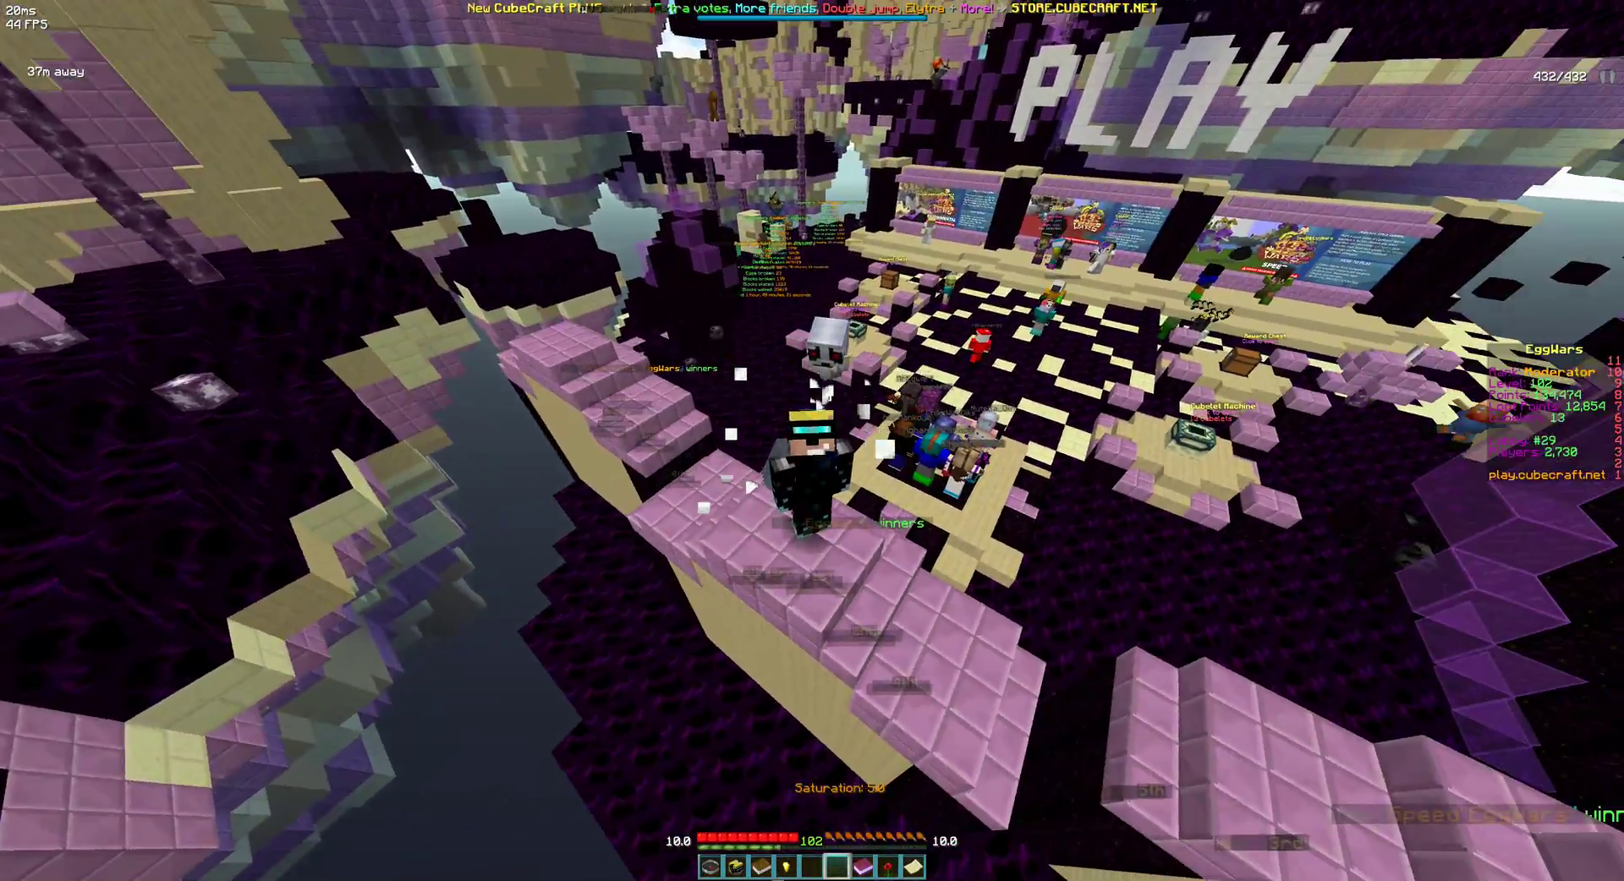
{"action": "key", "text": "Tab"}
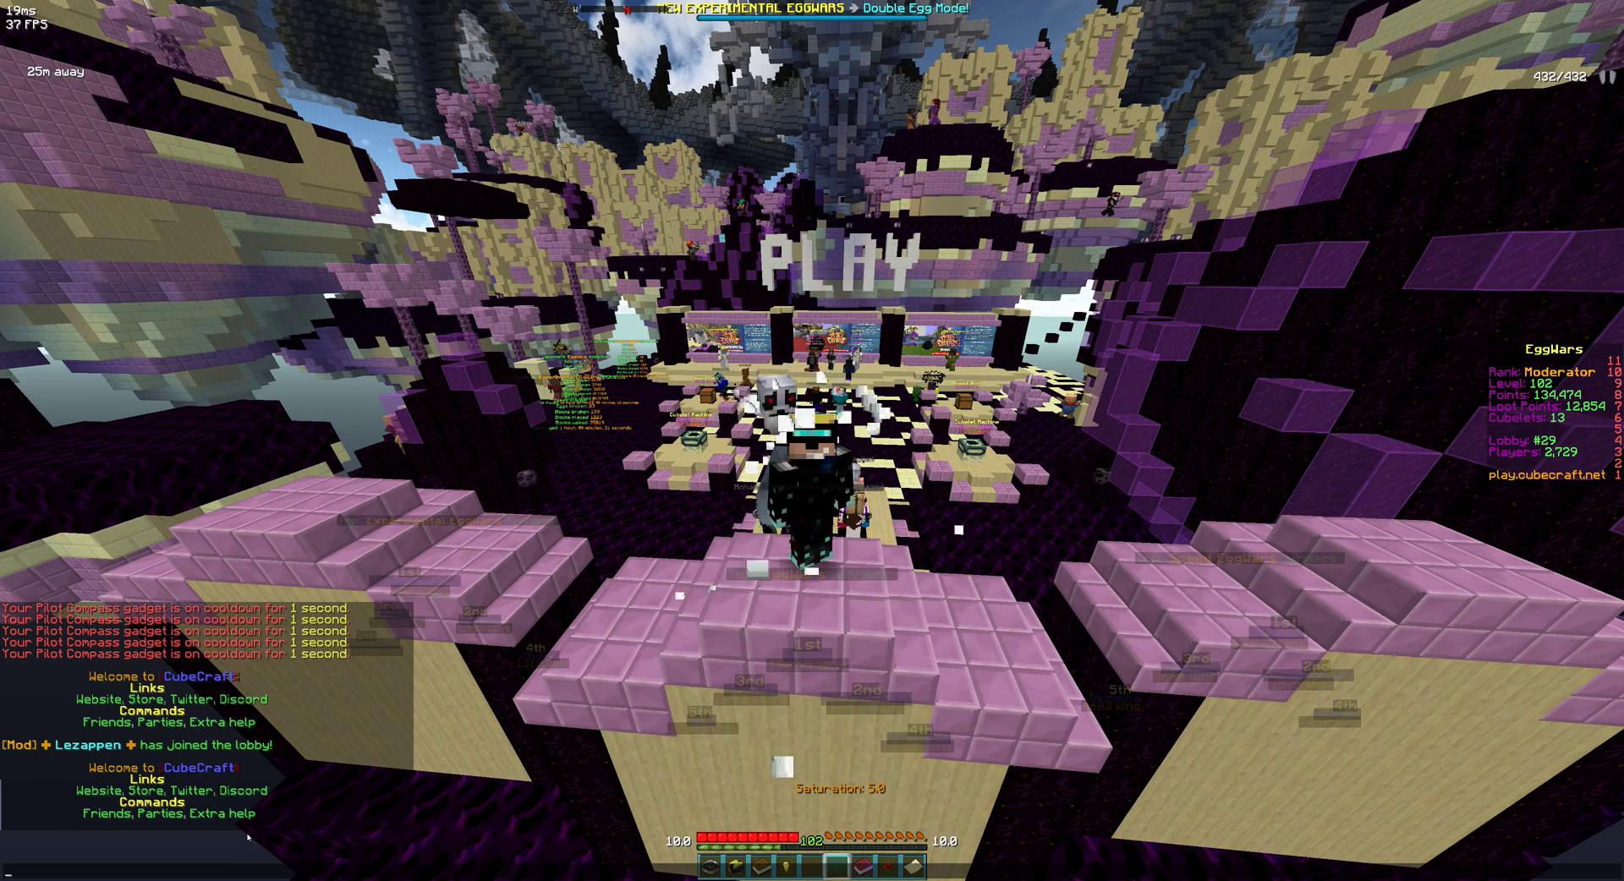
{"action": "key", "text": "Escape"}
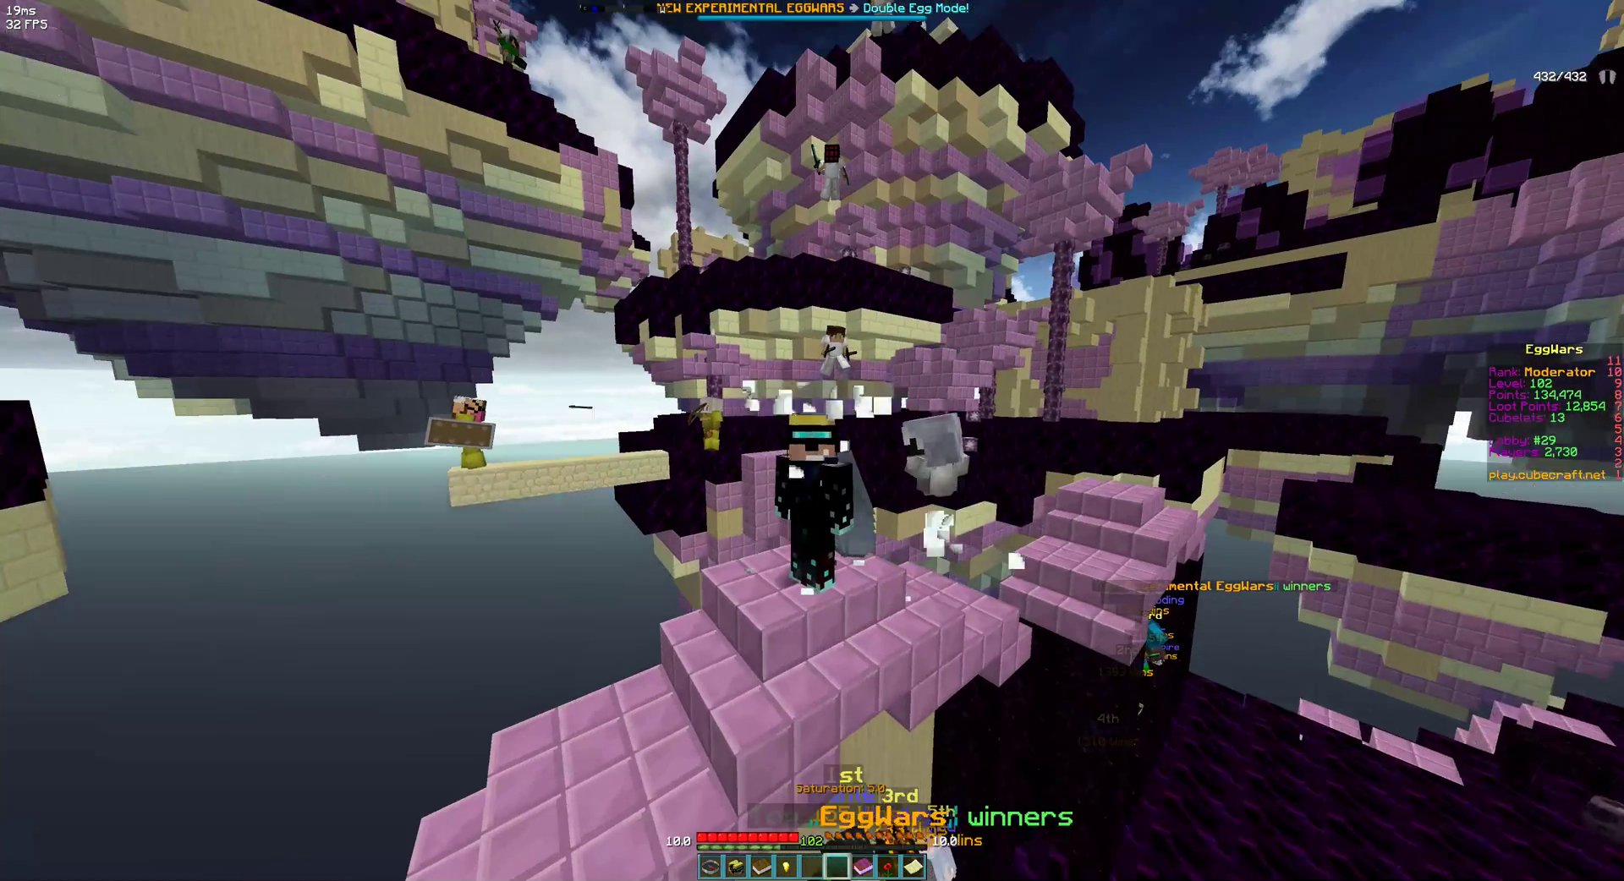
{"action": "key", "text": "grave"}
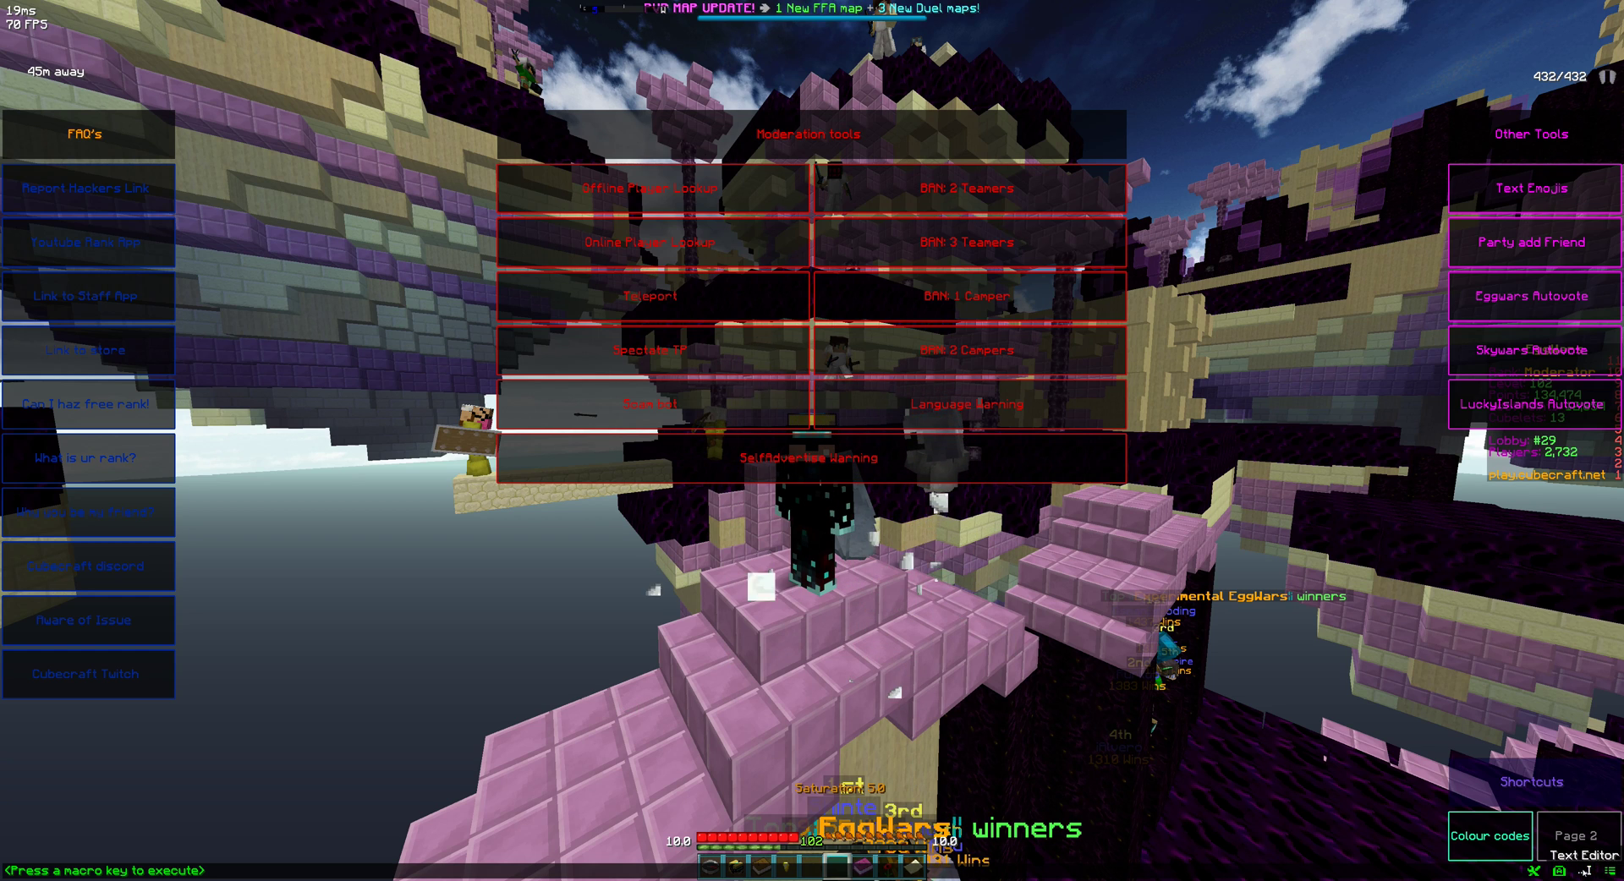
{"action": "left_click", "coordinate": [1534, 871]}
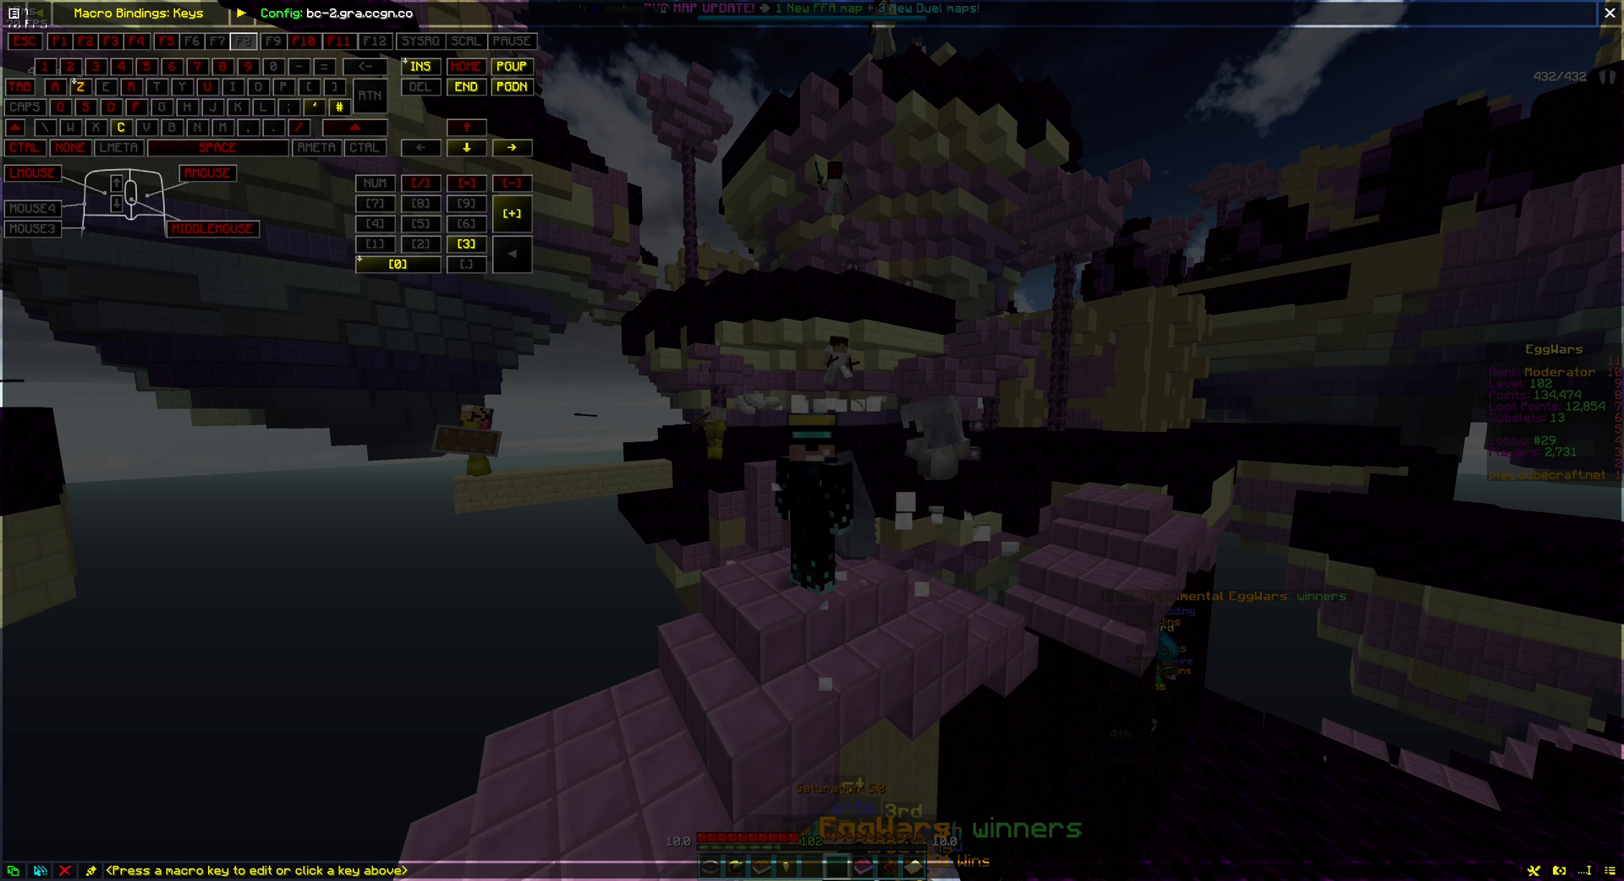
{"action": "left_click", "coordinate": [14, 13]}
{"action": "left_click", "coordinate": [51, 176]}
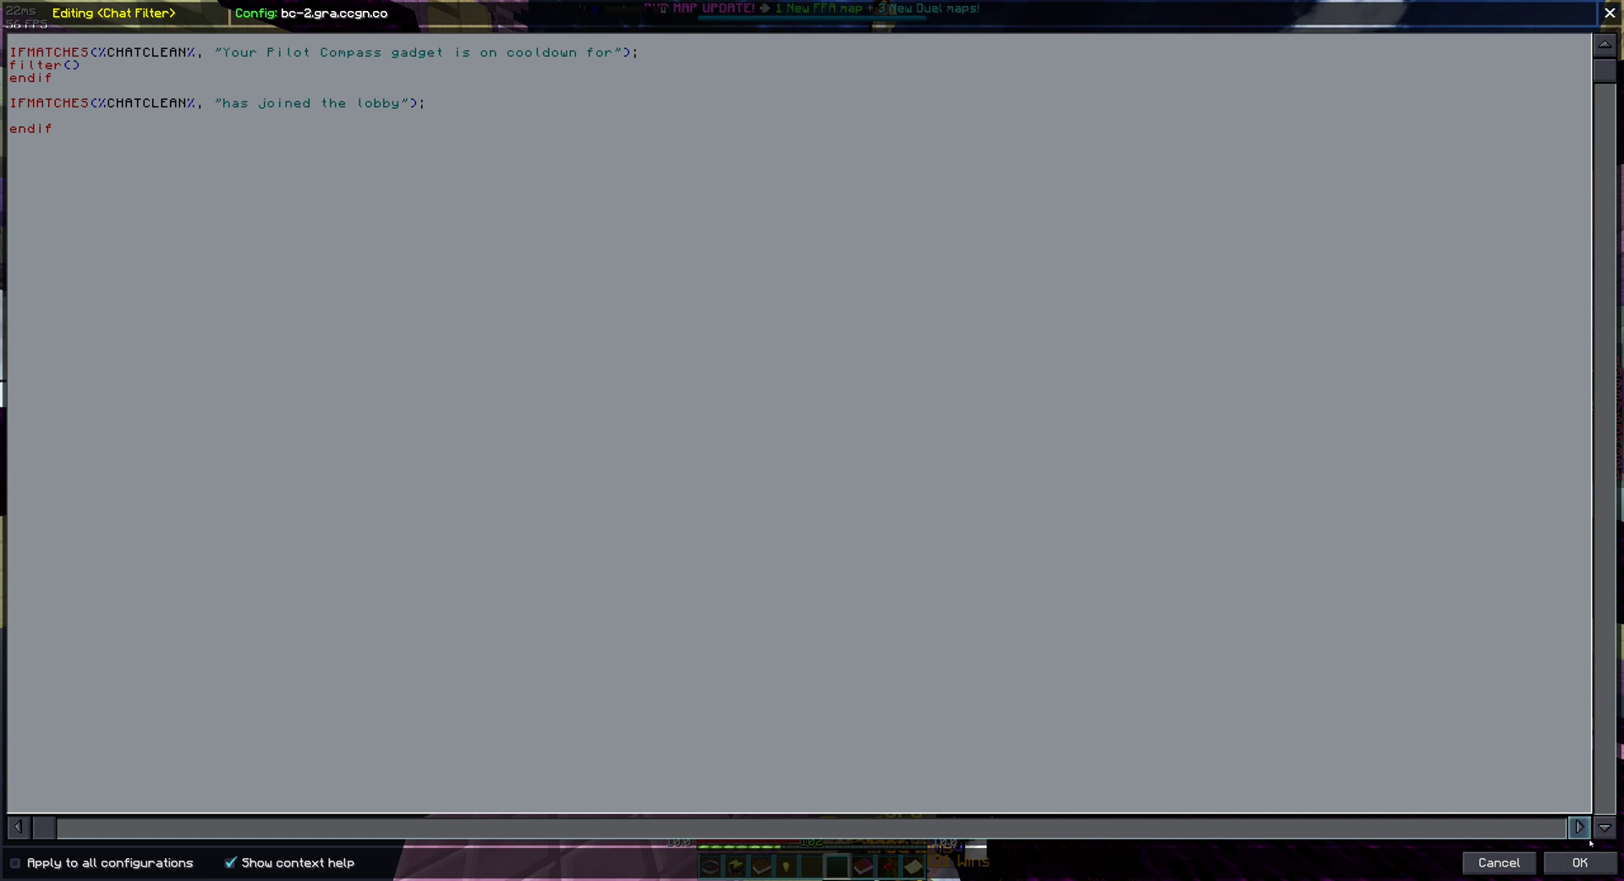
{"action": "key", "text": "Escape"}
{"action": "key", "text": "Escape"}
{"action": "key", "text": "Escape"}
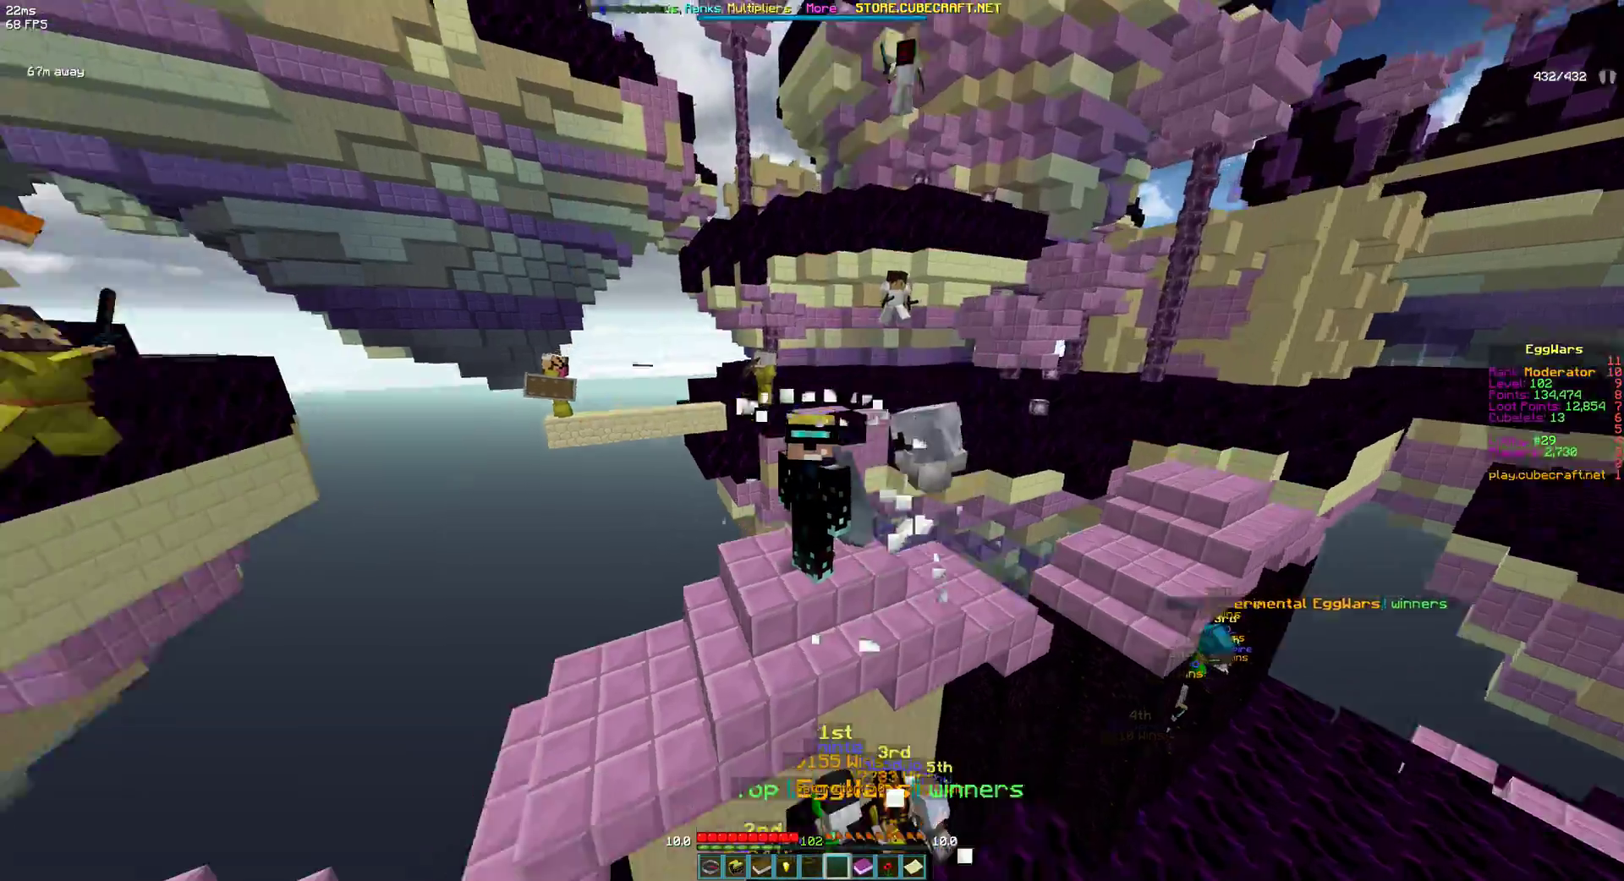
Walk across the EggWars lobby floor toward the PLAY sign, toggling the camera with F5.
{"action": "key", "text": "w"}
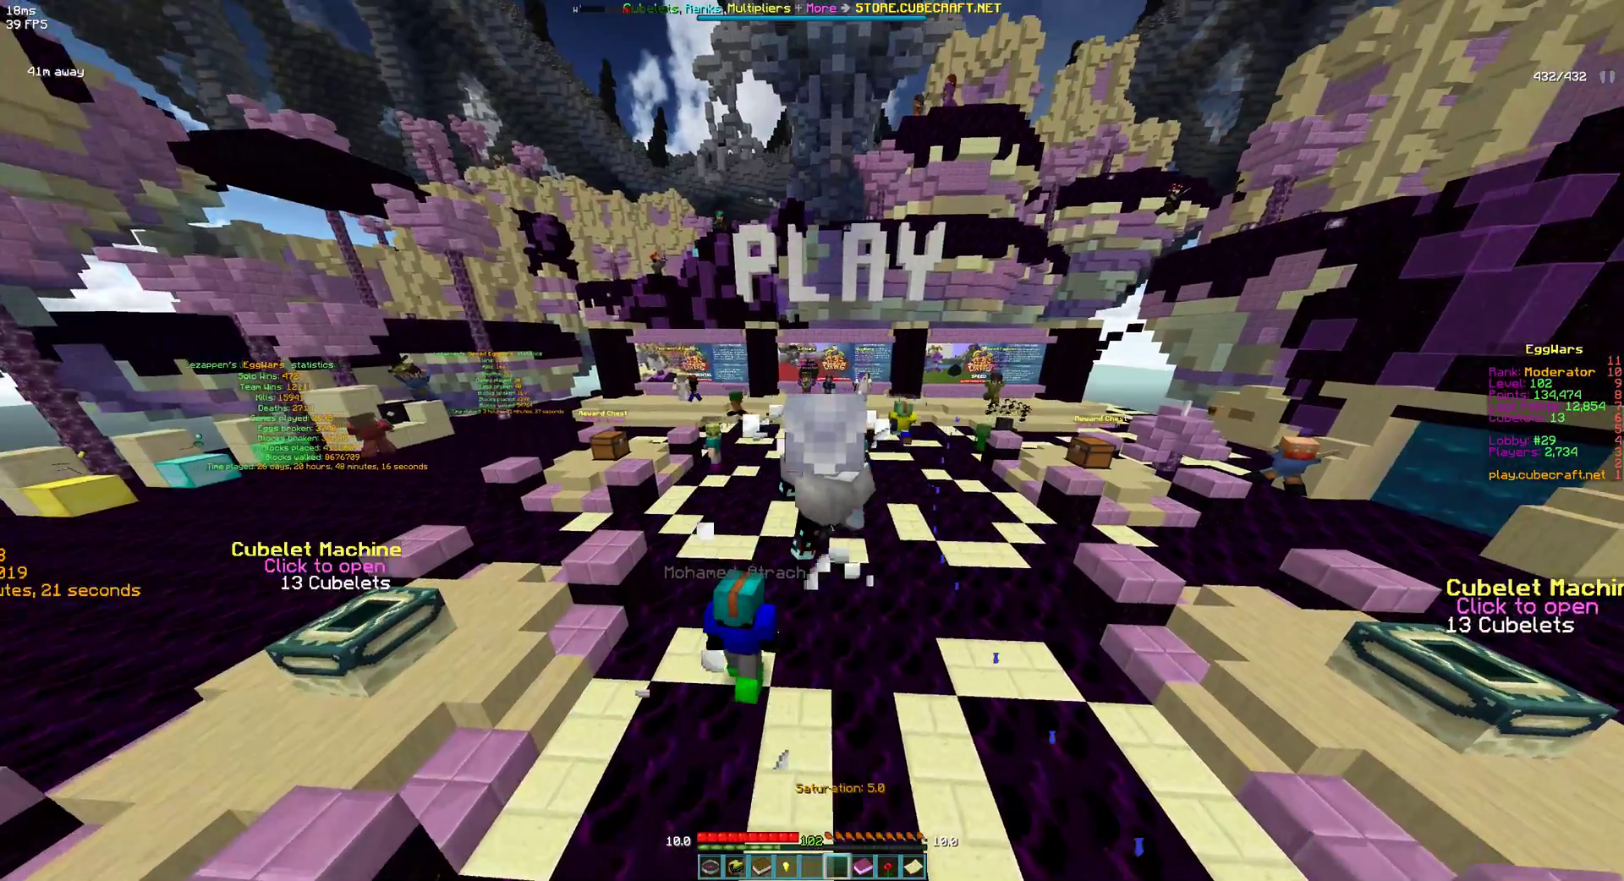
{"action": "key", "text": "F5"}
{"action": "key", "text": "w"}
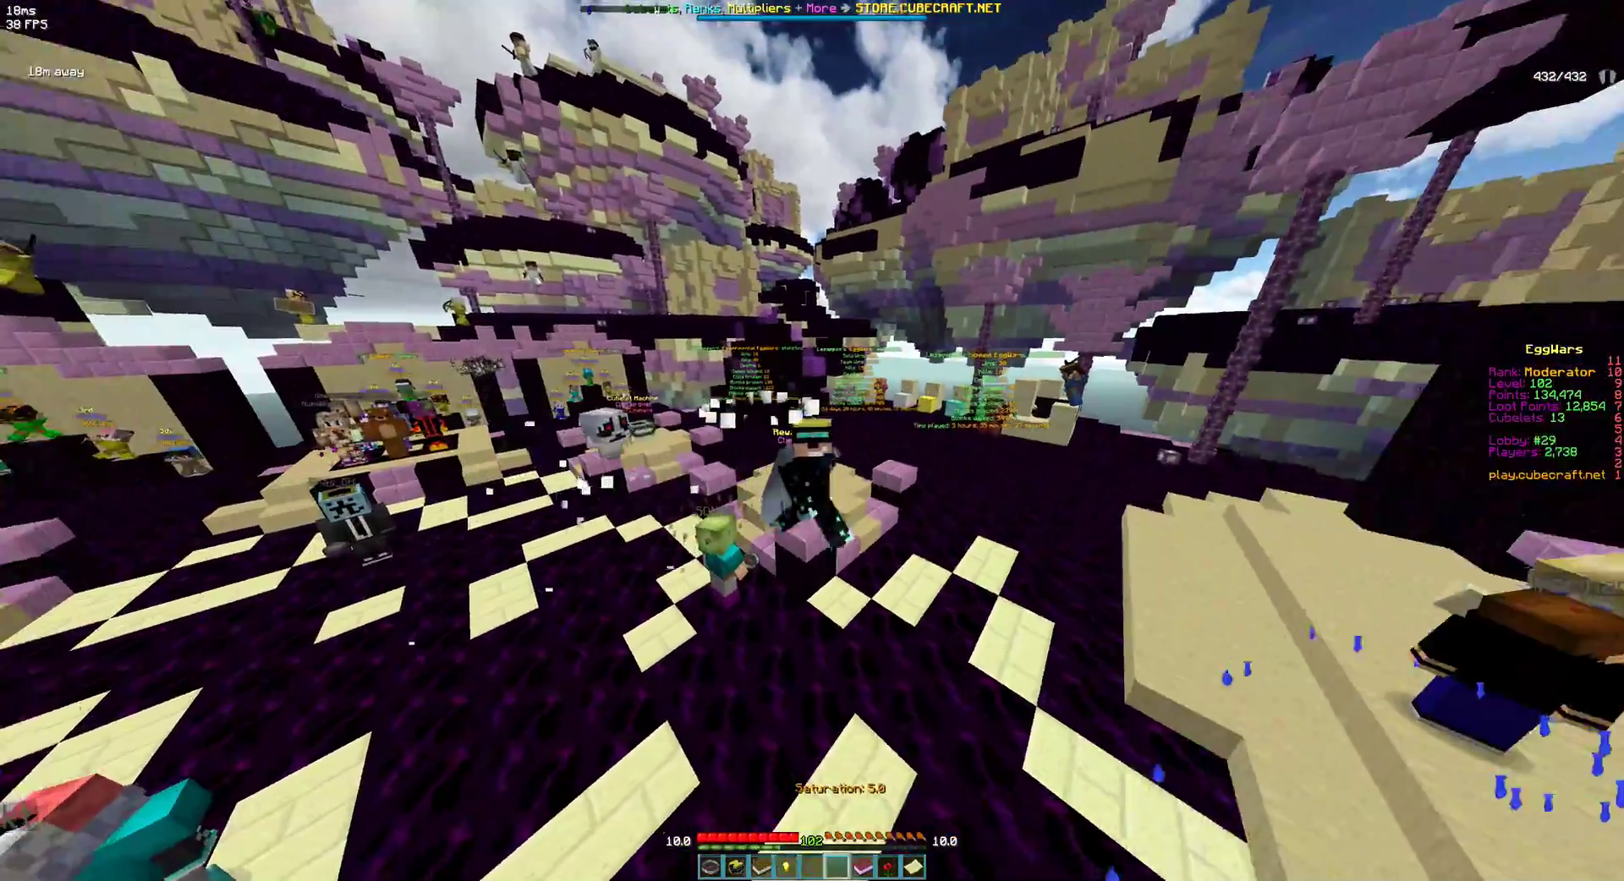